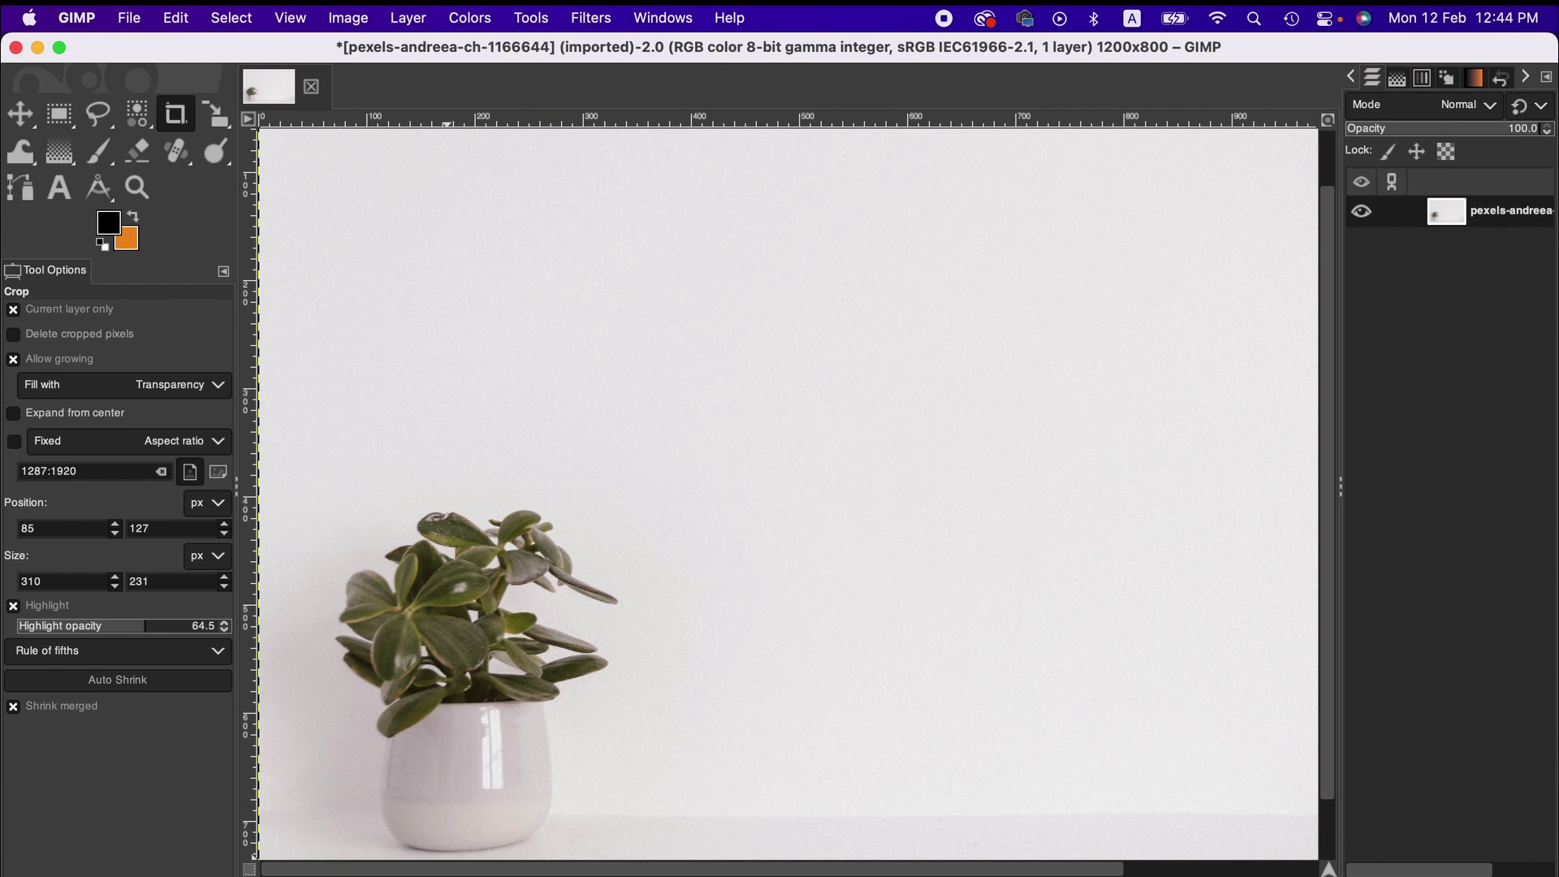
Set the plant photo's view zoom to 50% from the status-bar zoom box.
{"action": "left_click", "coordinate": [417, 872]}
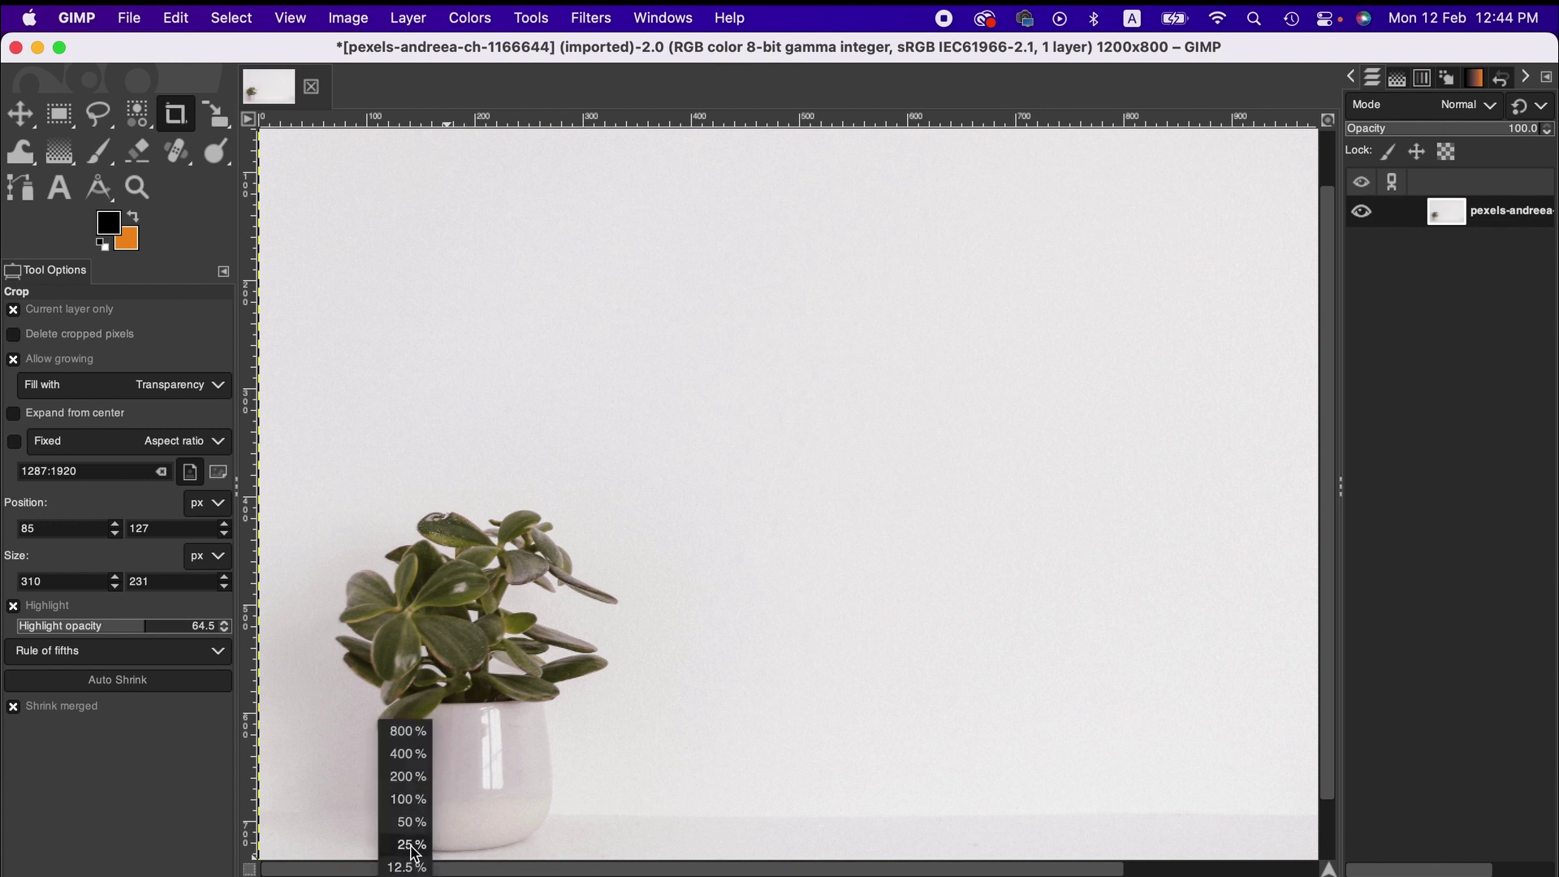
{"action": "key", "text": "Return"}
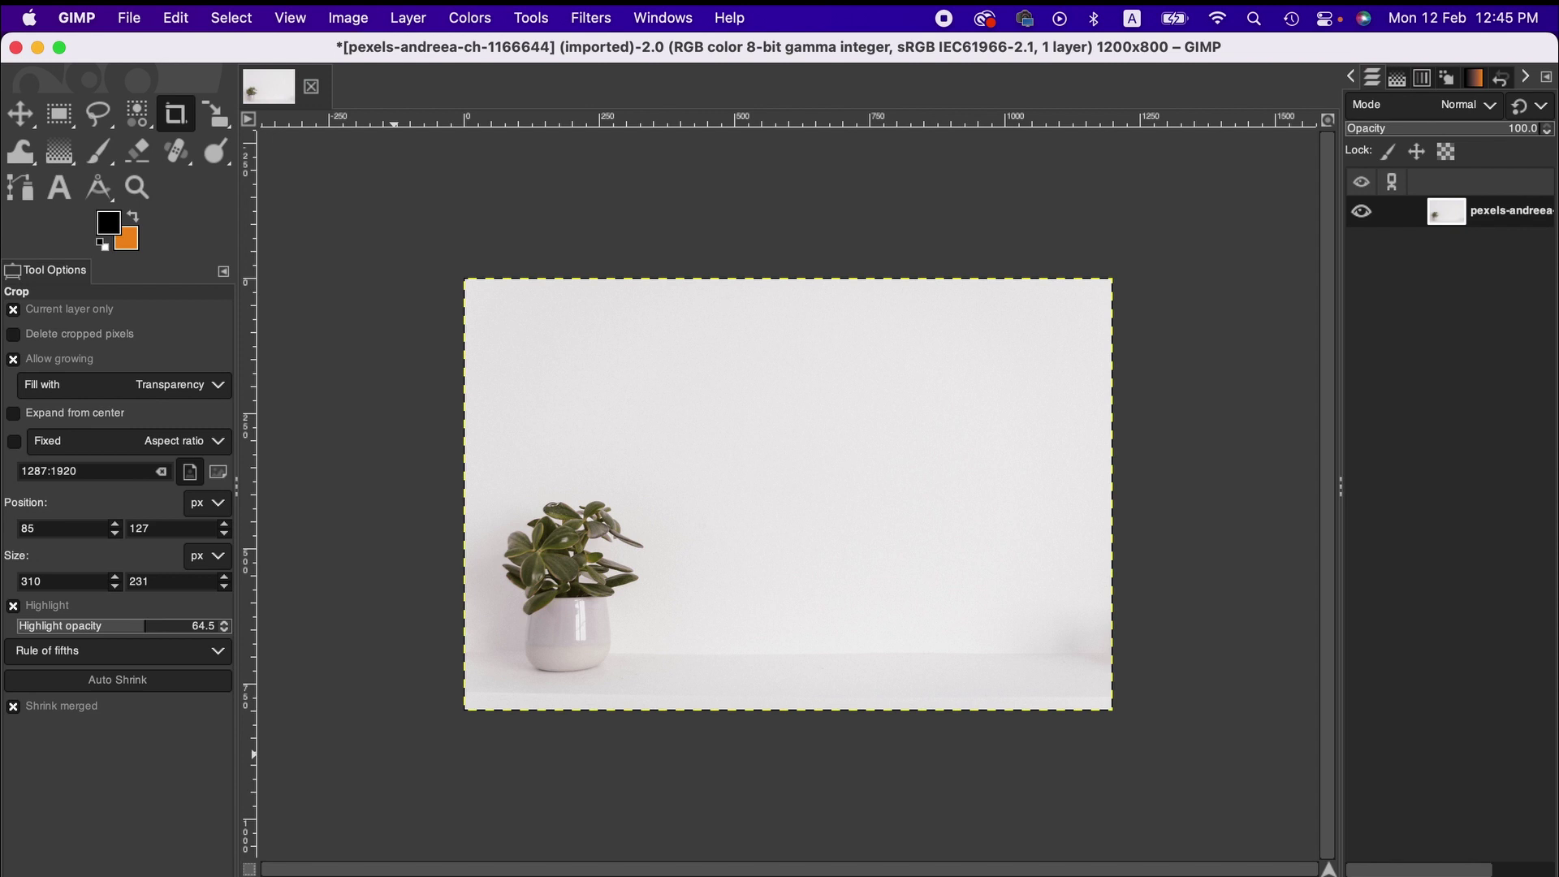
Open 3_thum_x-t3.jpeg from the Desktop in GIMP using Finder's Open With menu.
{"action": "left_click", "coordinate": [49, 862]}
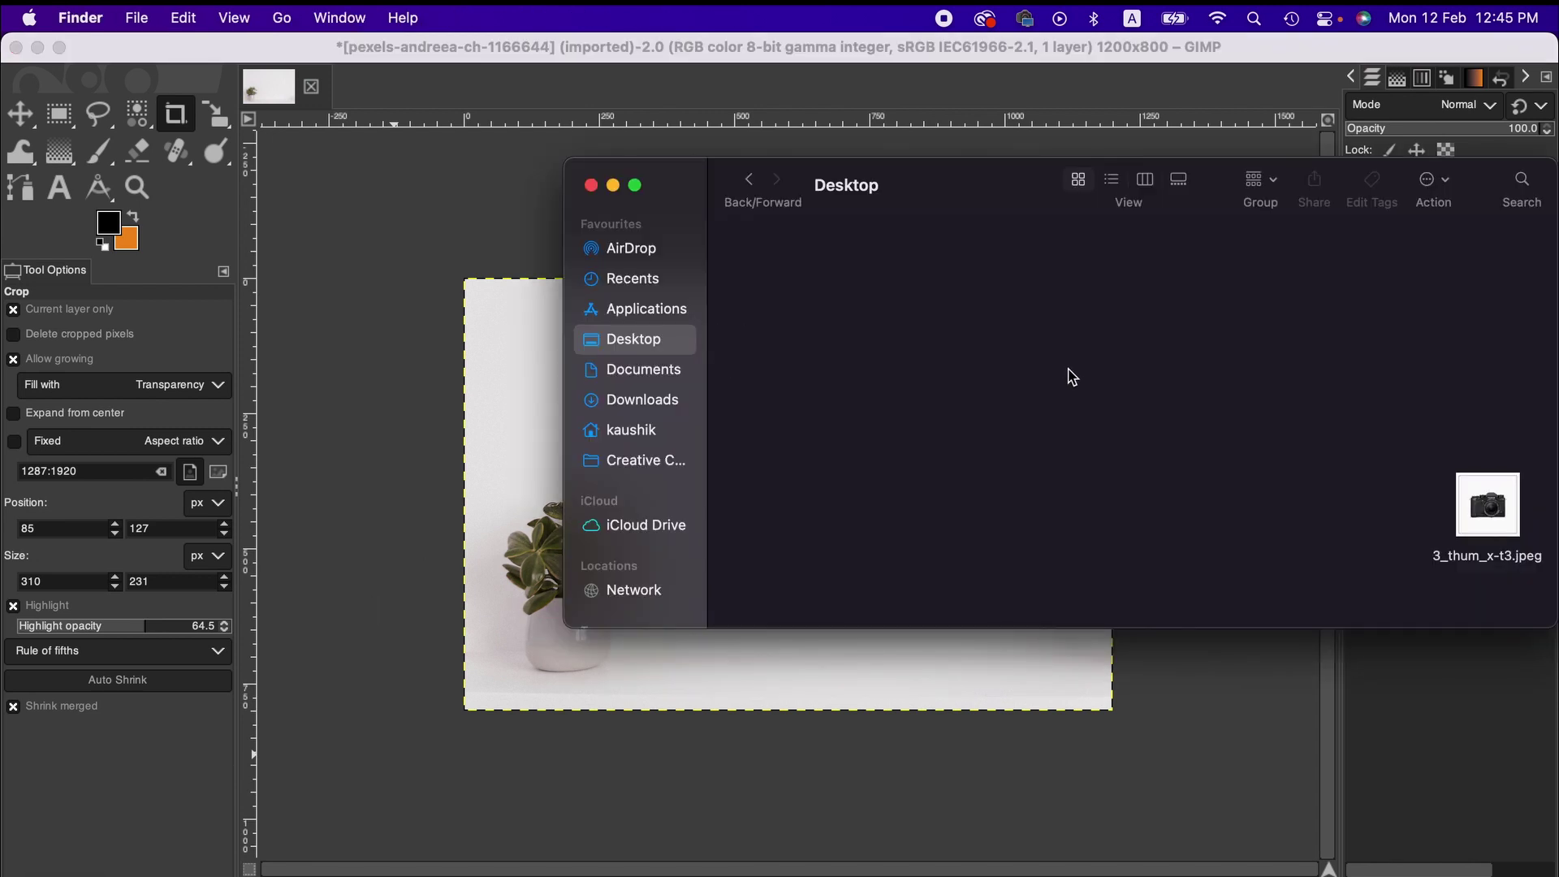
{"action": "scroll", "coordinate": [1226, 399], "scroll_direction": "down", "scroll_amount": 1}
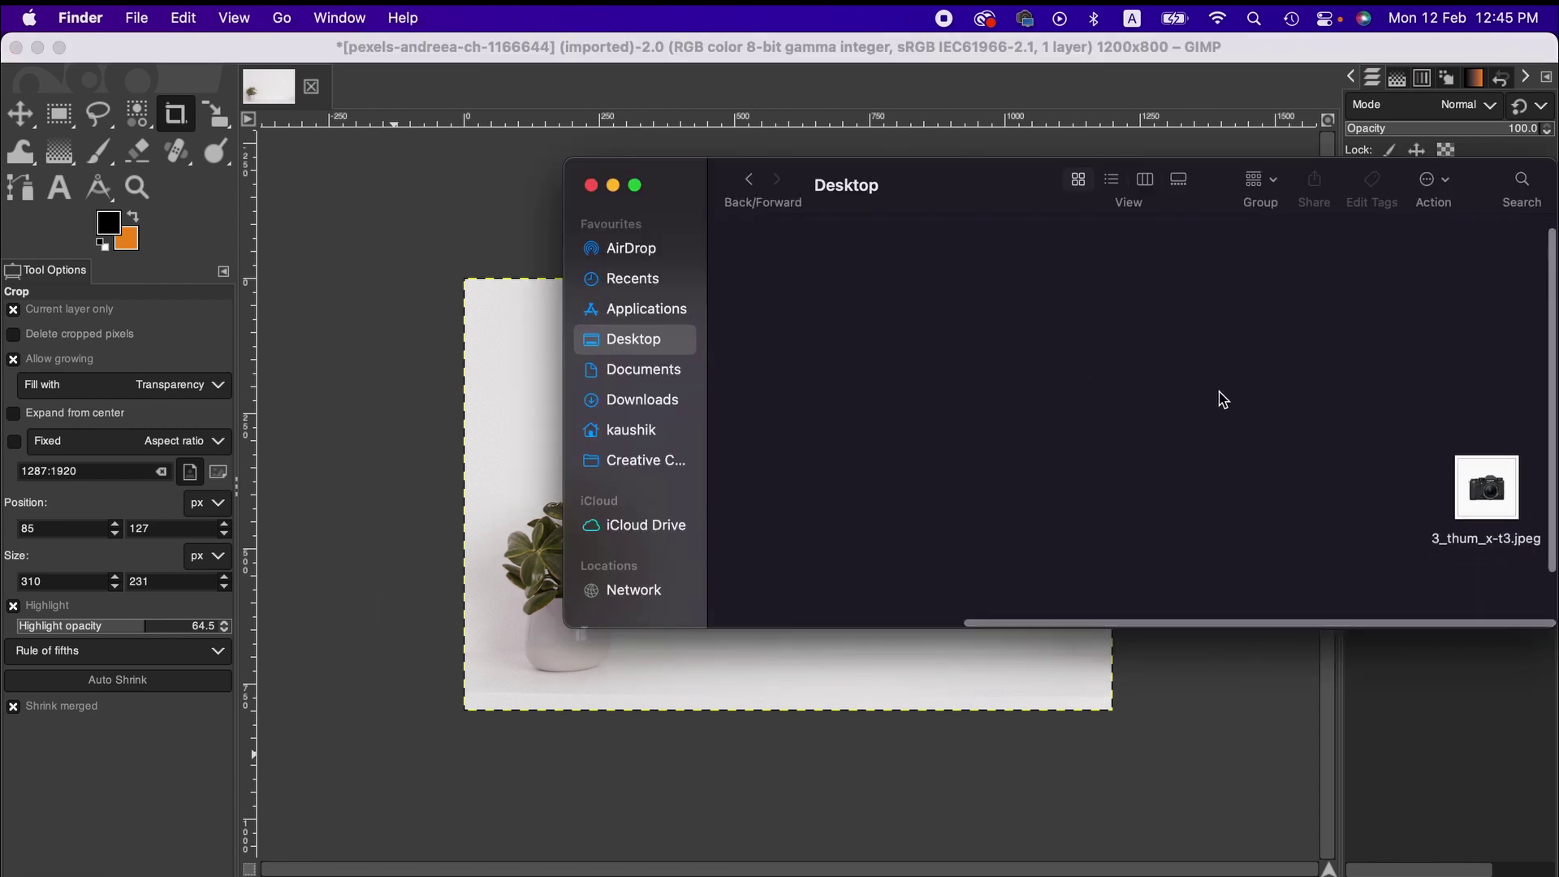
{"action": "right_click", "coordinate": [1480, 481]}
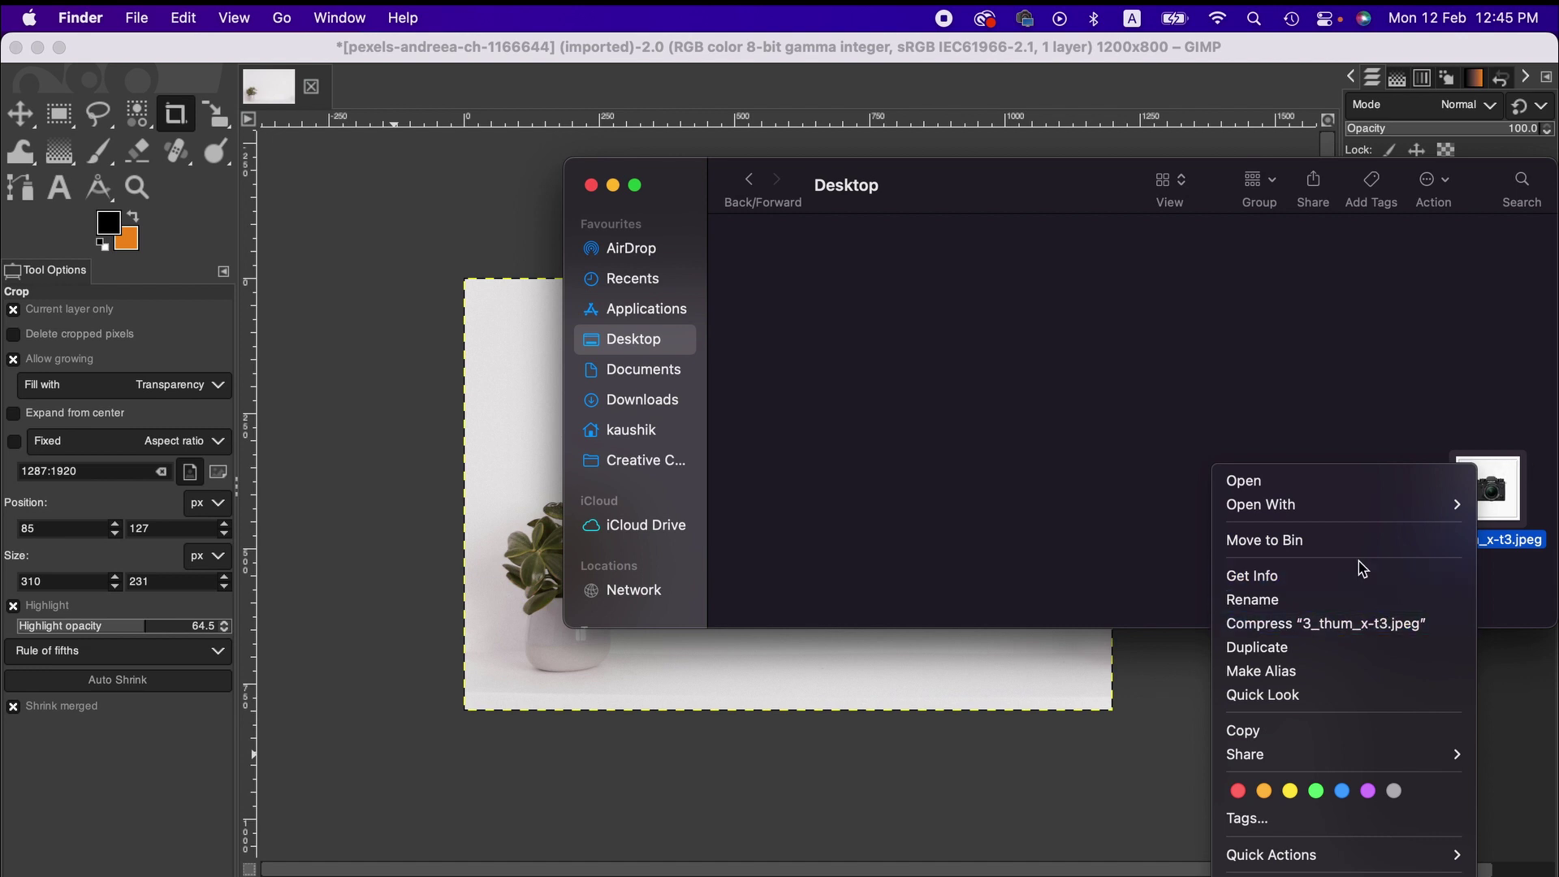
{"action": "mouse_move", "coordinate": [1367, 519]}
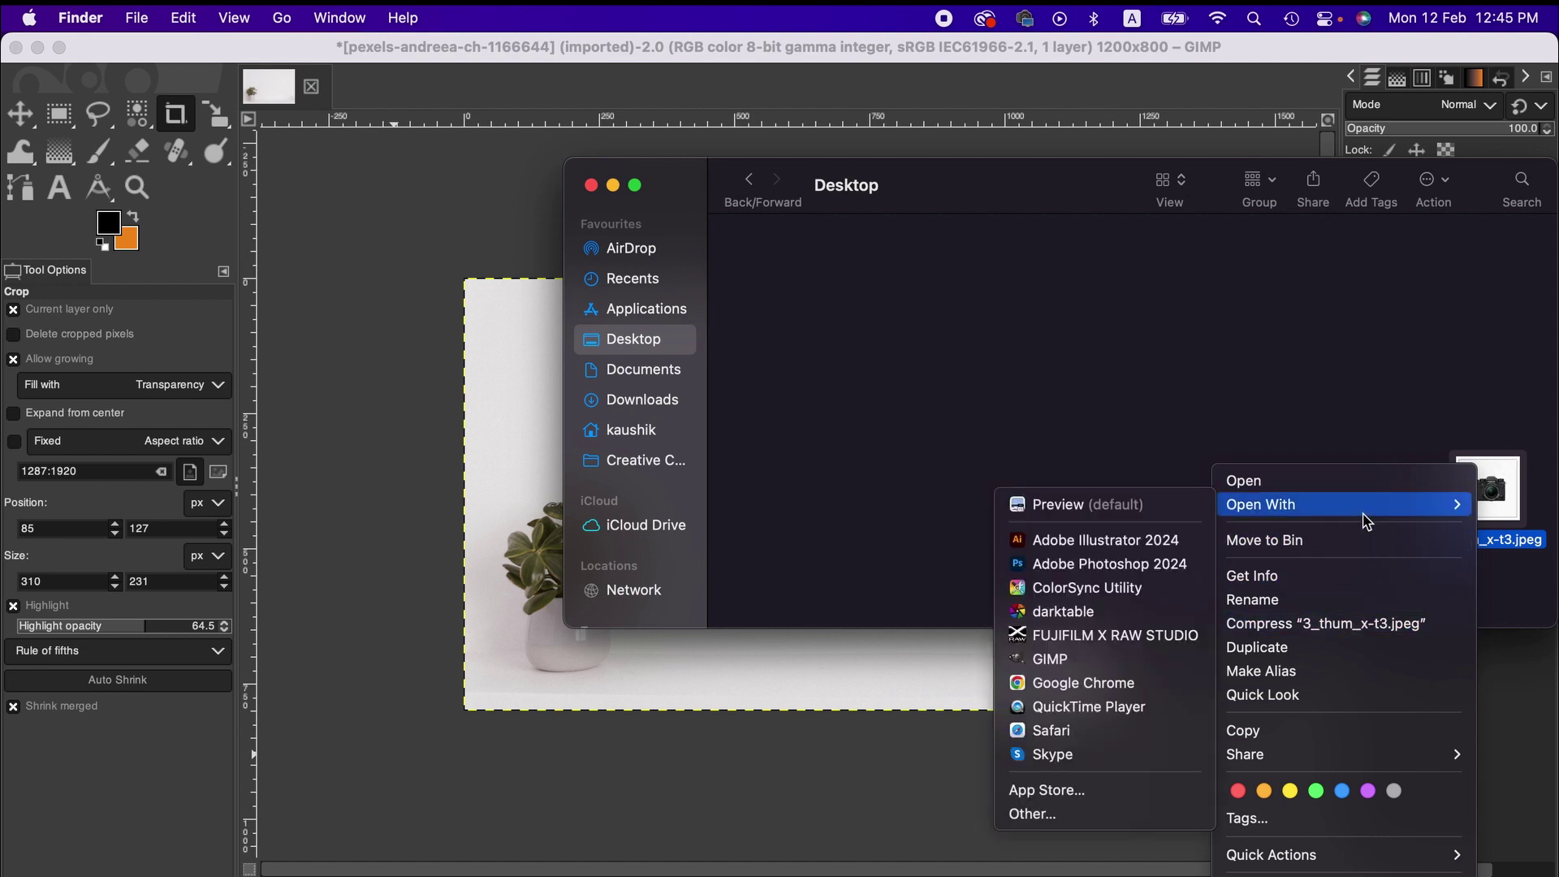
{"action": "left_click", "coordinate": [1049, 659]}
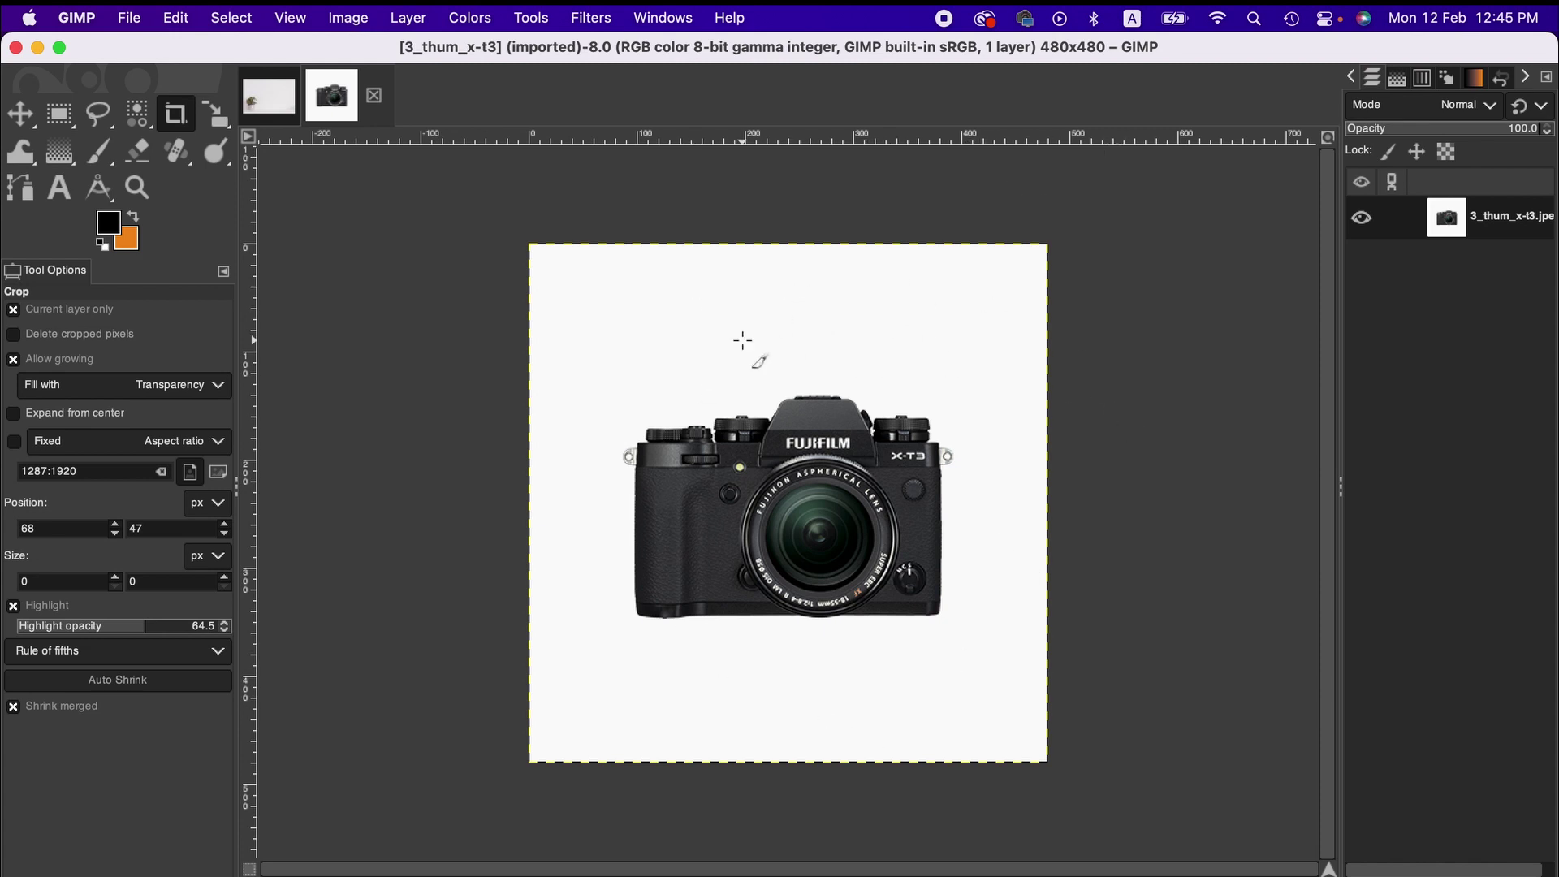
Add an alpha channel to the camera image's single layer.
{"action": "left_click", "coordinate": [282, 81]}
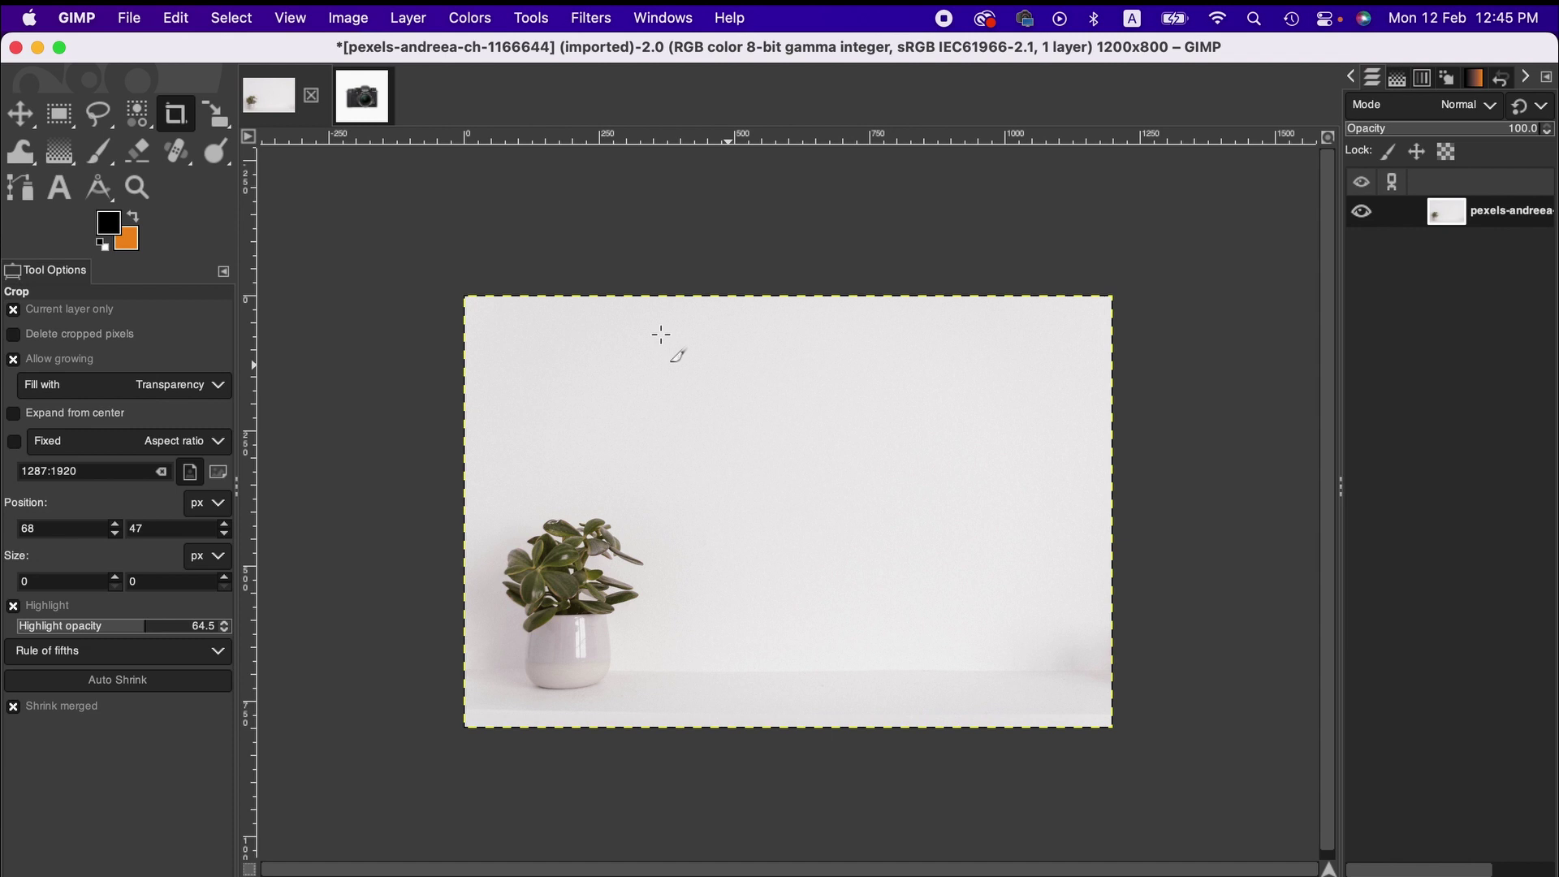
{"action": "left_click", "coordinate": [363, 97]}
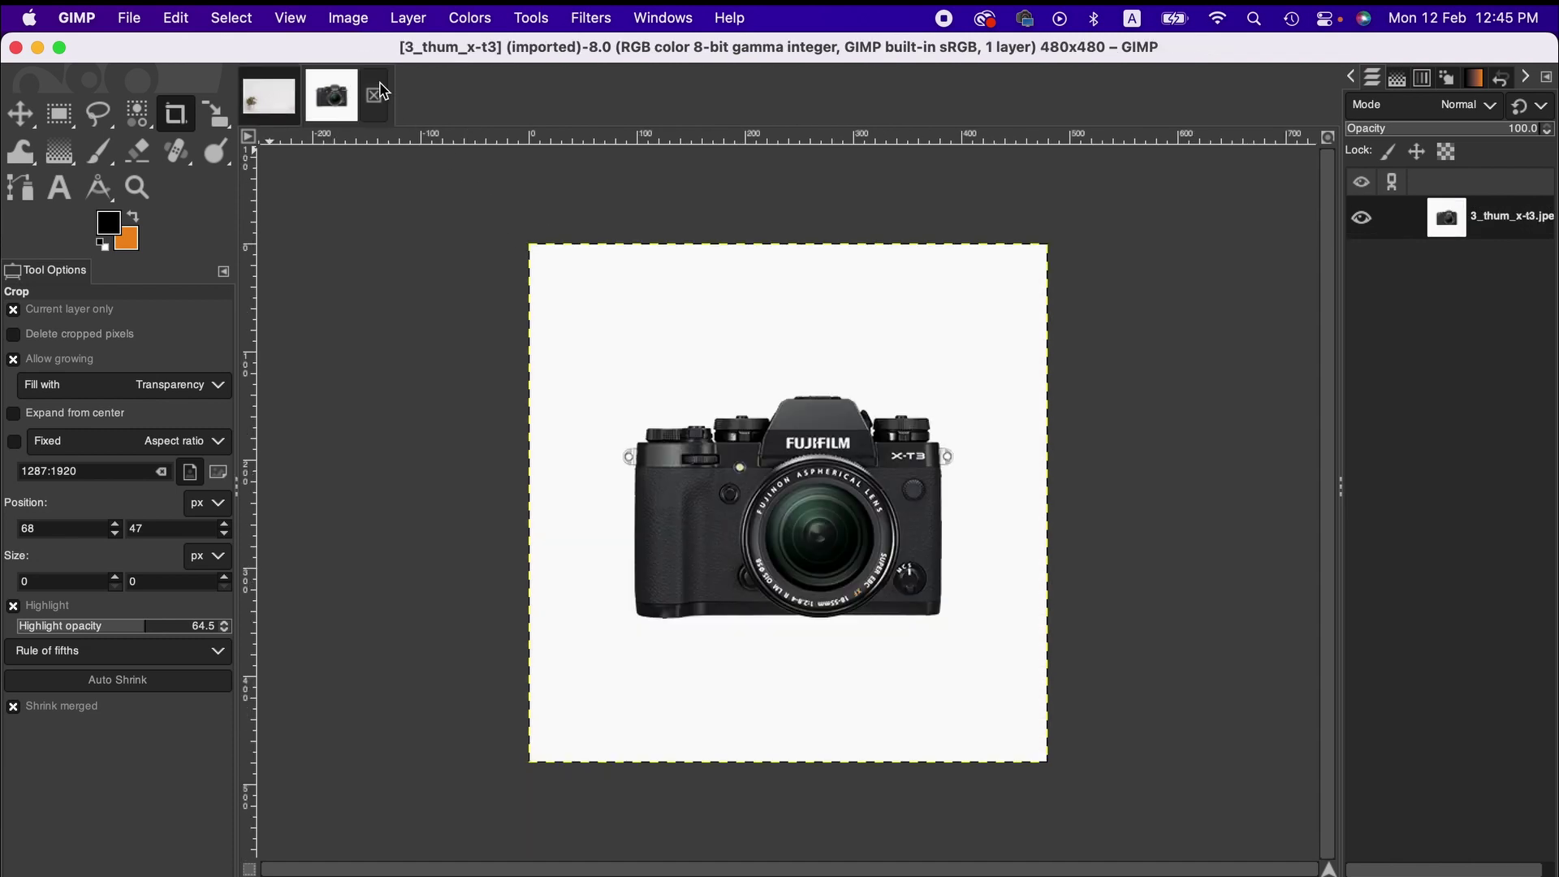
{"action": "right_click", "coordinate": [1469, 224]}
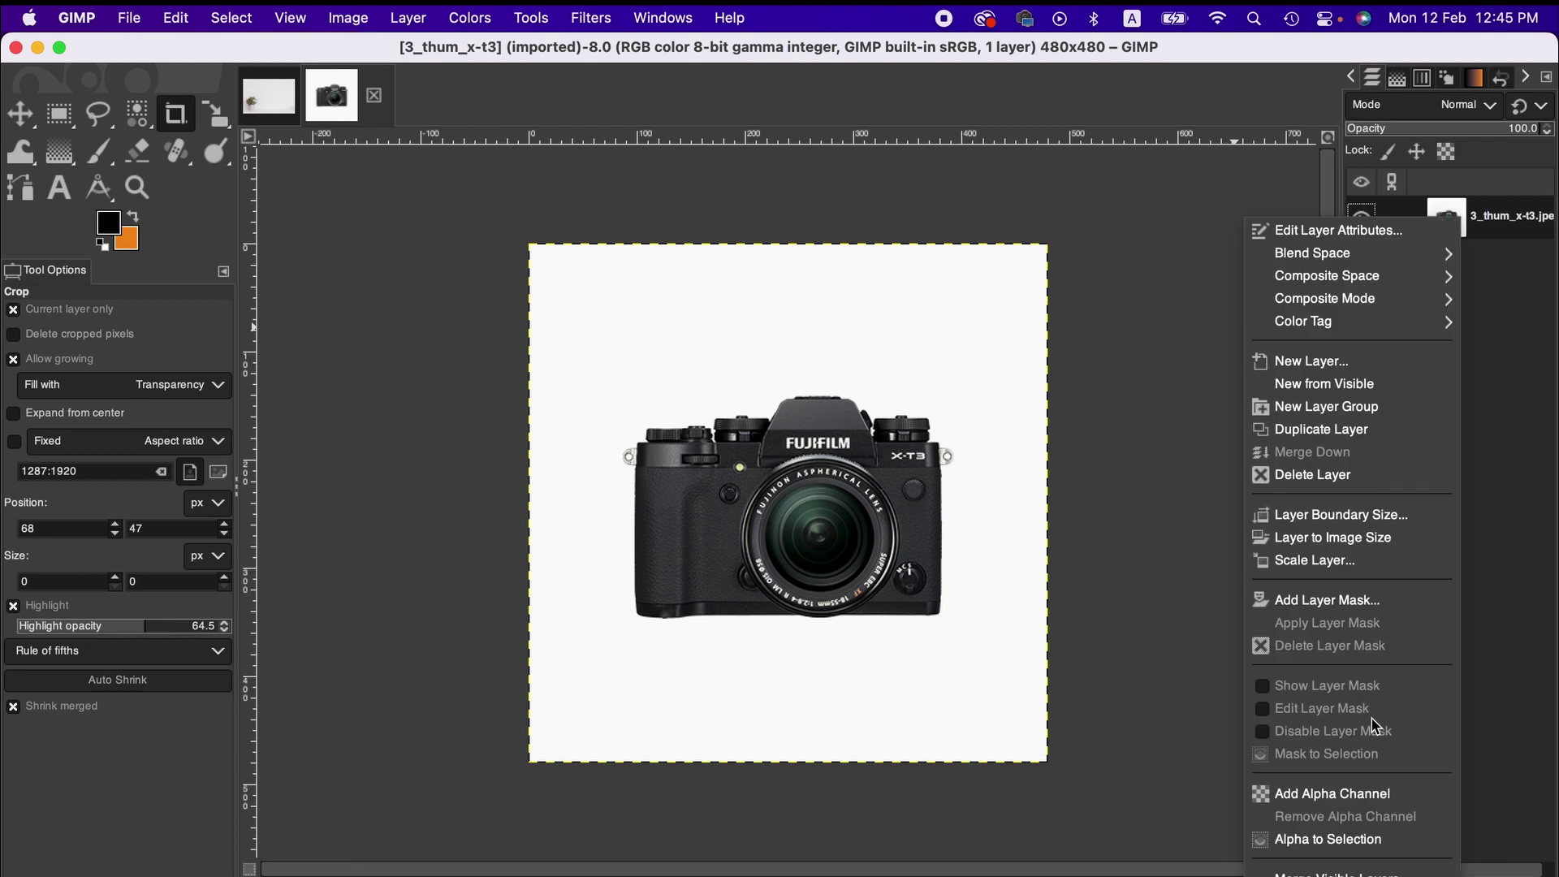
{"action": "left_click", "coordinate": [1340, 795]}
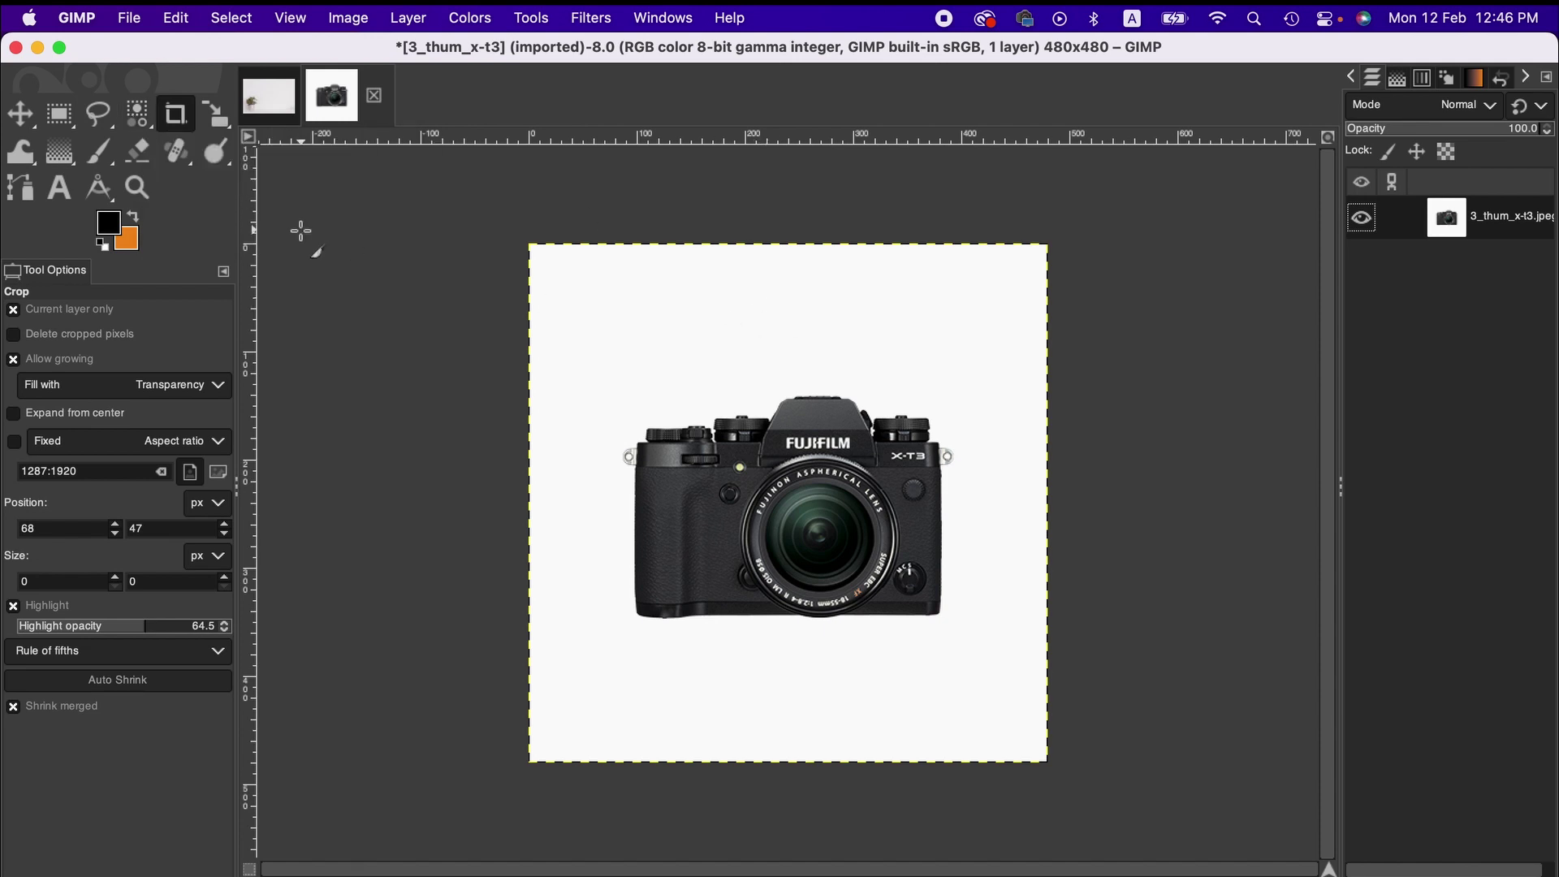
Select the white background by colour, clear it to transparency, then select none.
{"action": "left_click", "coordinate": [142, 115]}
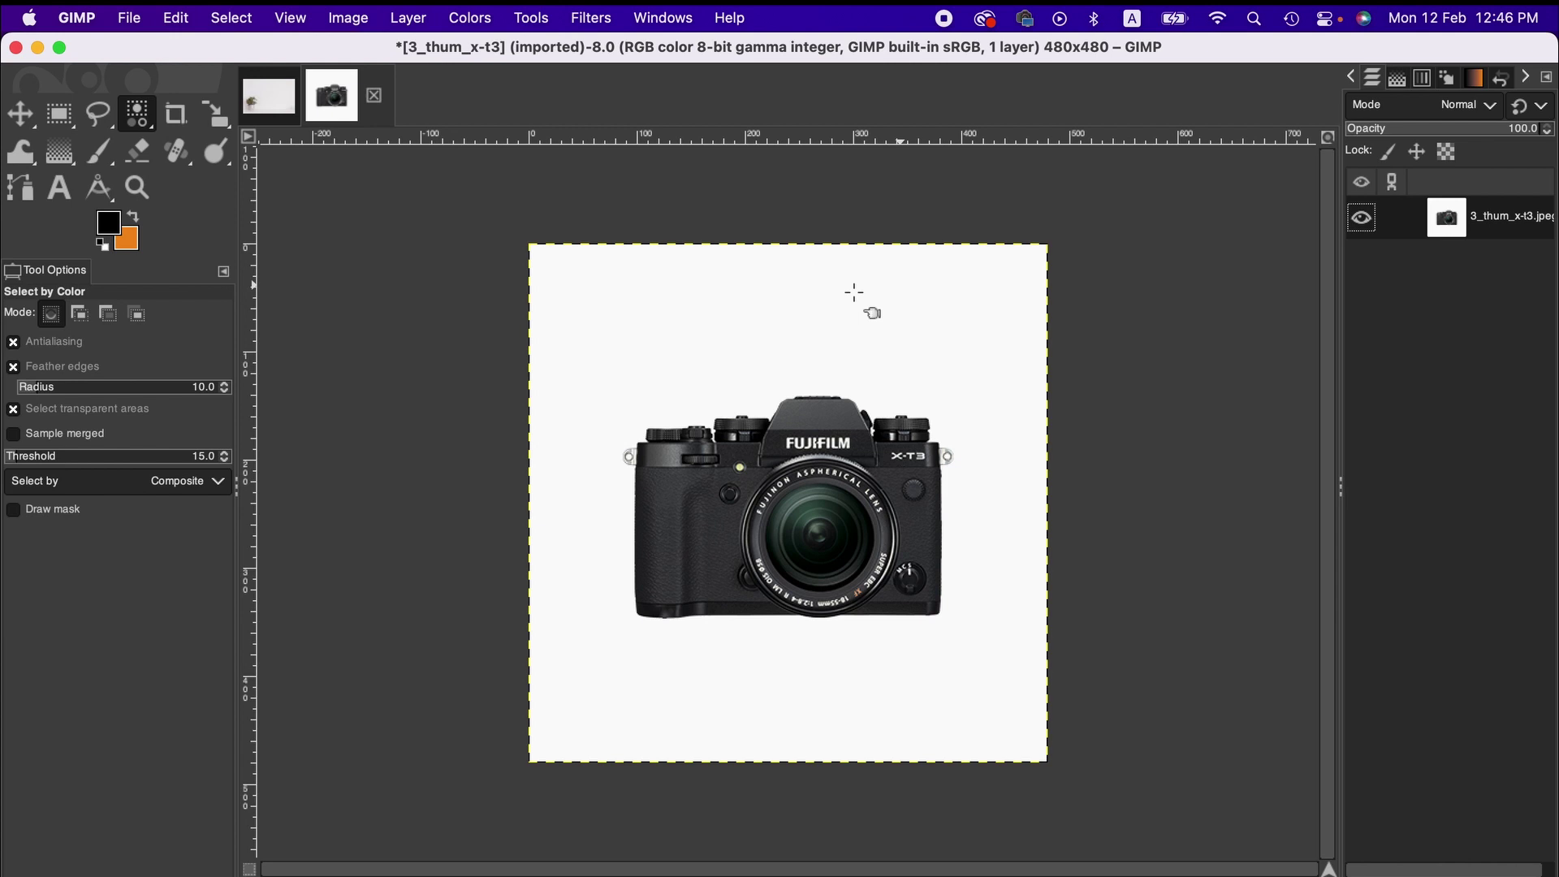
{"action": "left_click", "coordinate": [691, 297]}
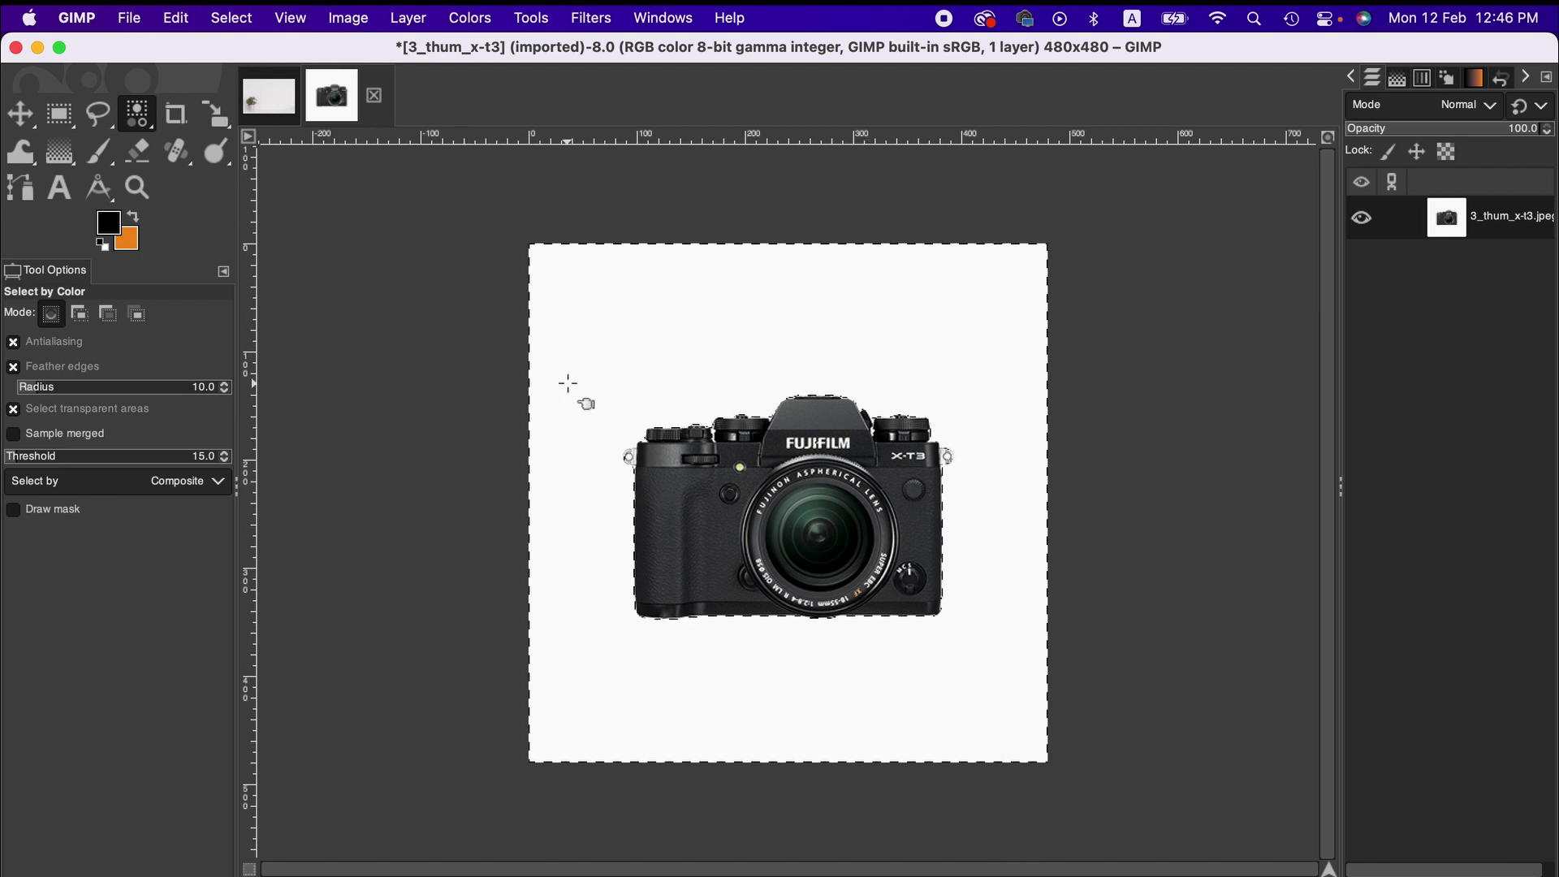
{"action": "left_click", "coordinate": [179, 17]}
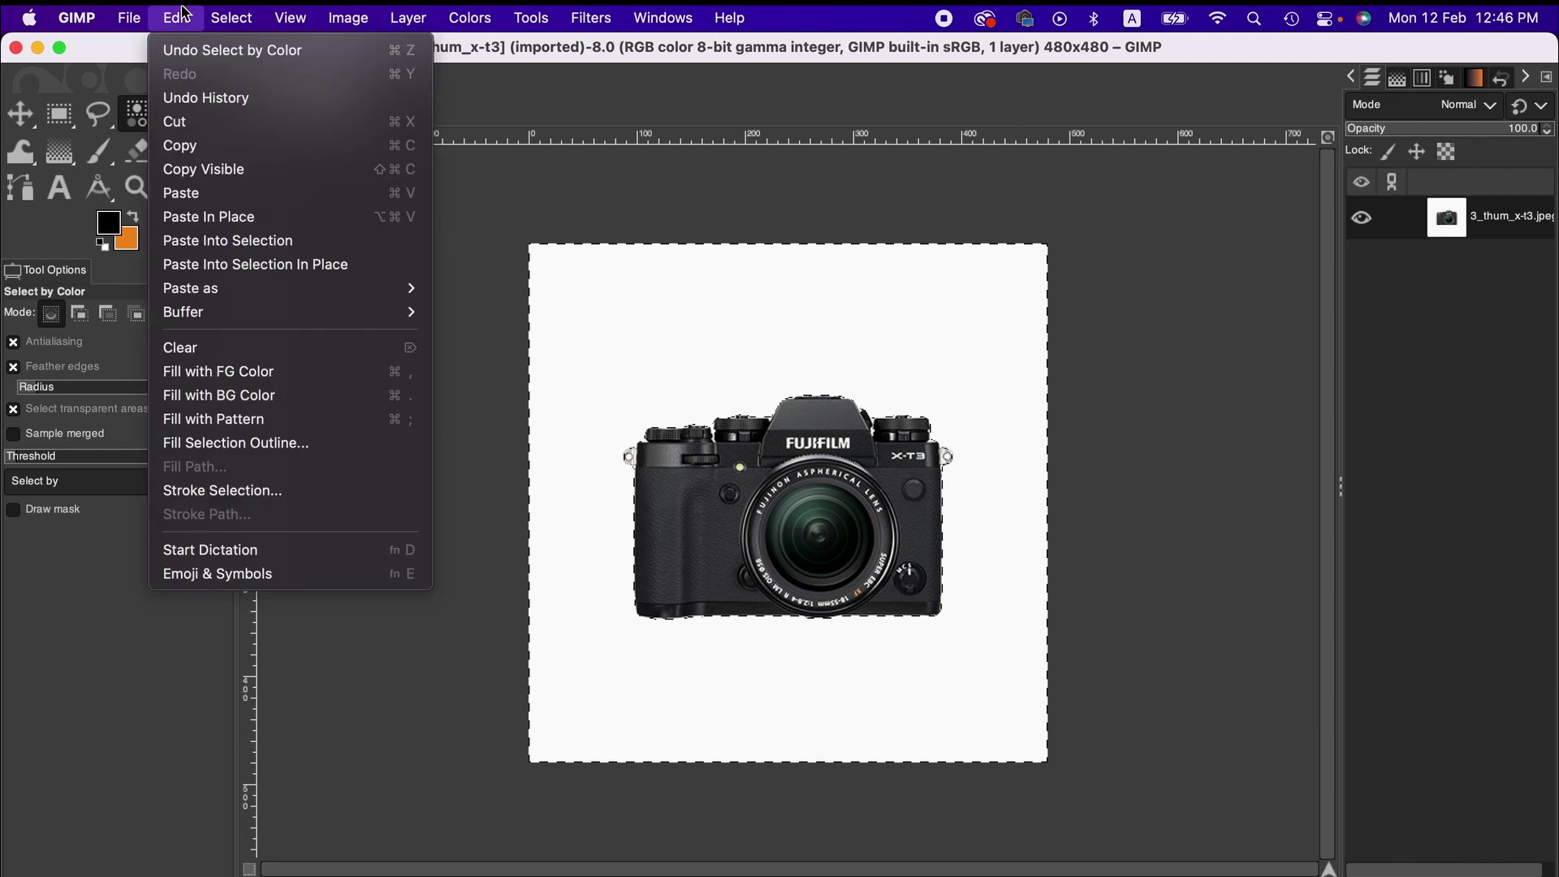
{"action": "left_click", "coordinate": [306, 348]}
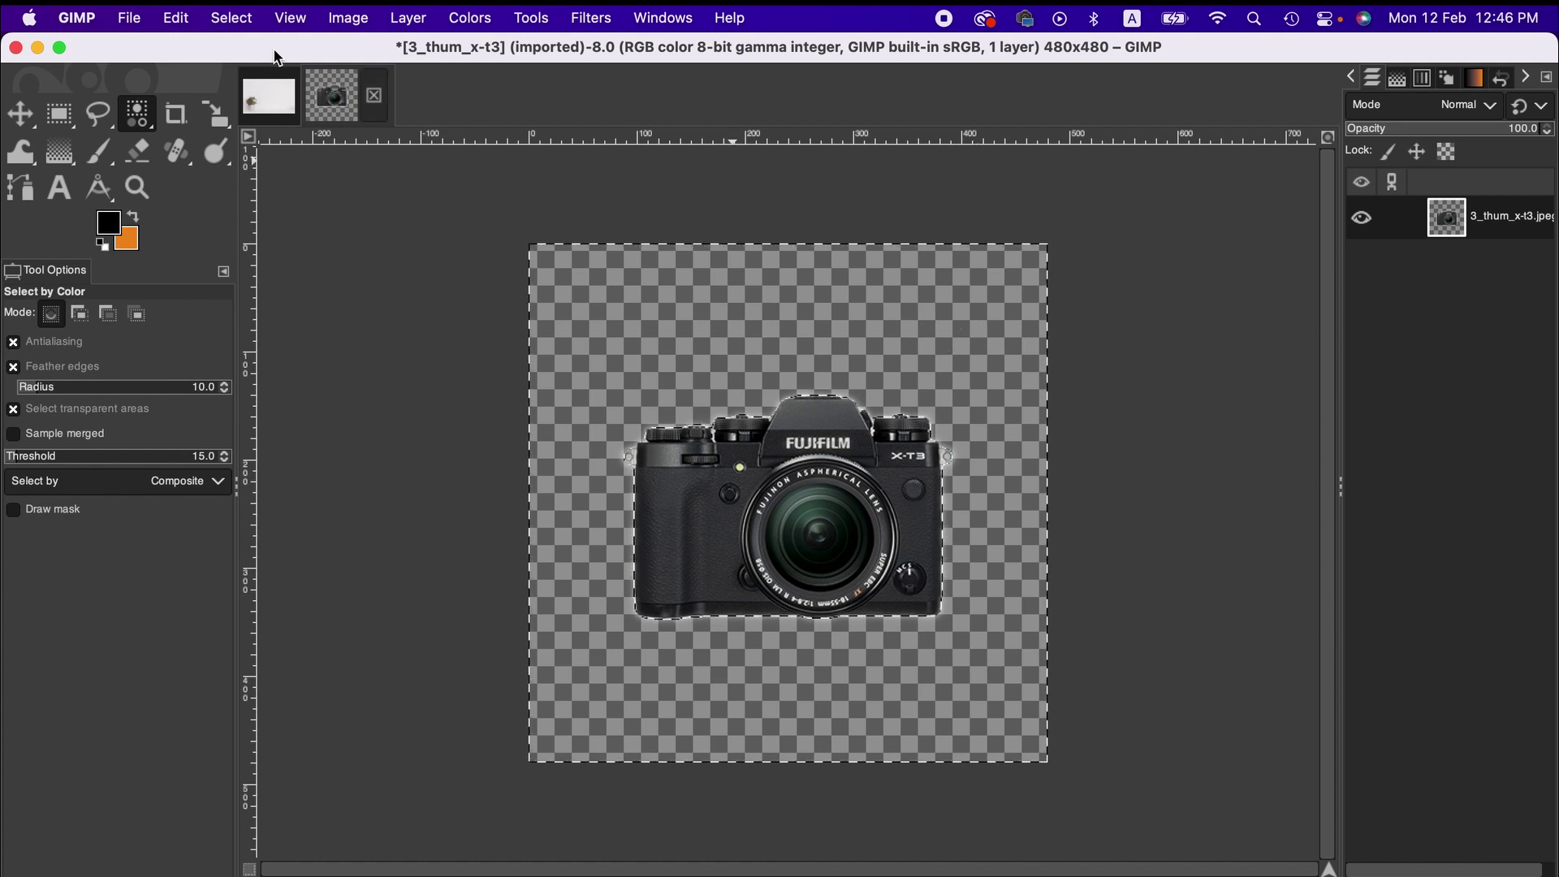
{"action": "left_click", "coordinate": [229, 15]}
{"action": "left_click", "coordinate": [243, 69]}
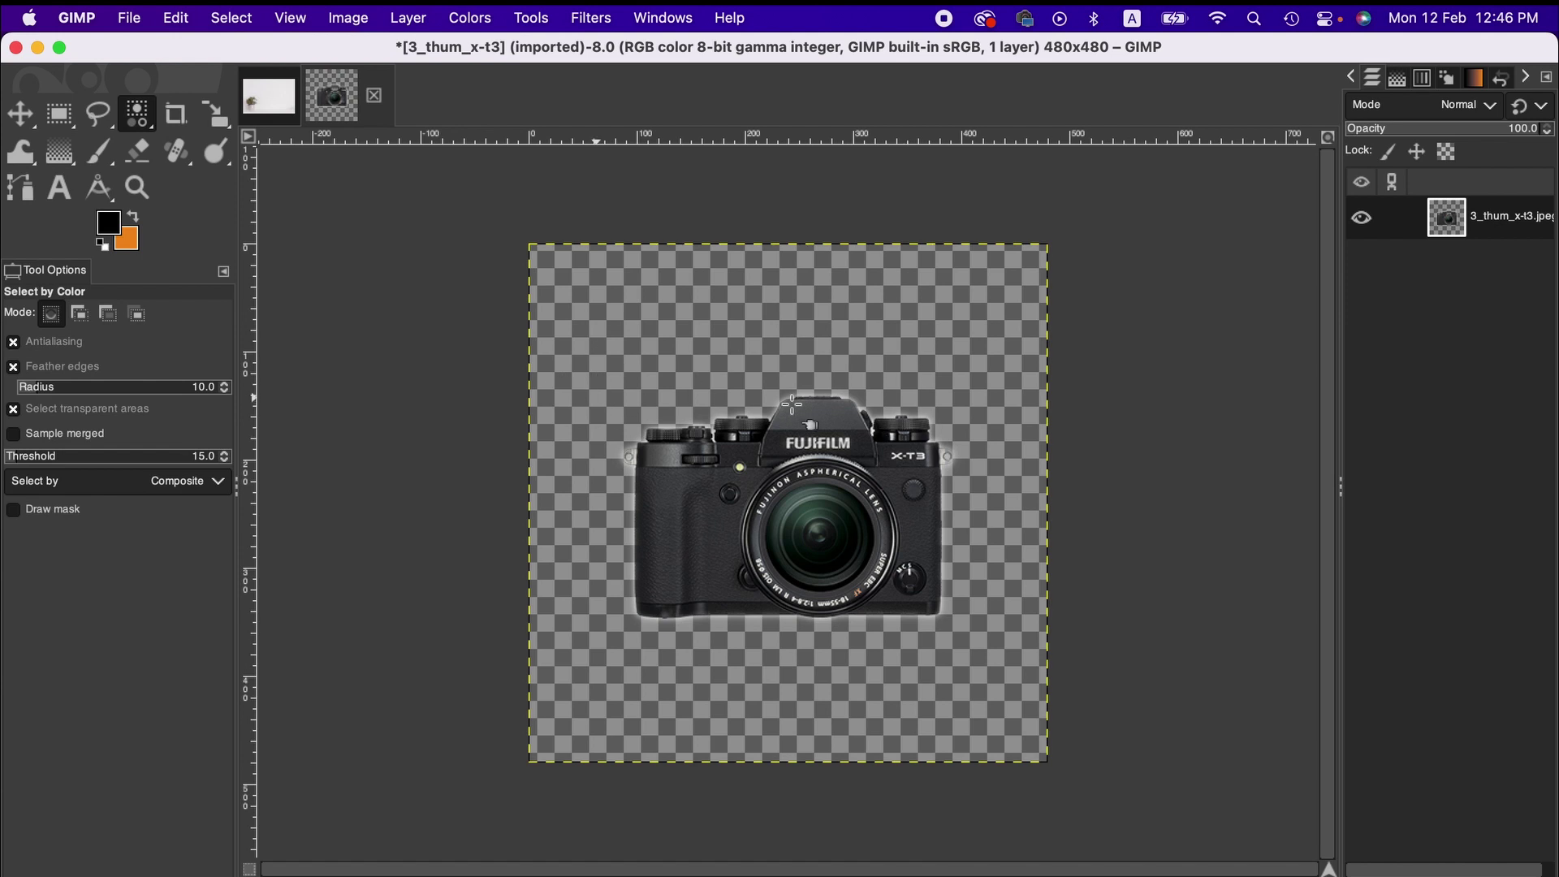
Crop tightly around the camera, then Crop to Content for a 326×226 canvas.
{"action": "left_click", "coordinate": [175, 114]}
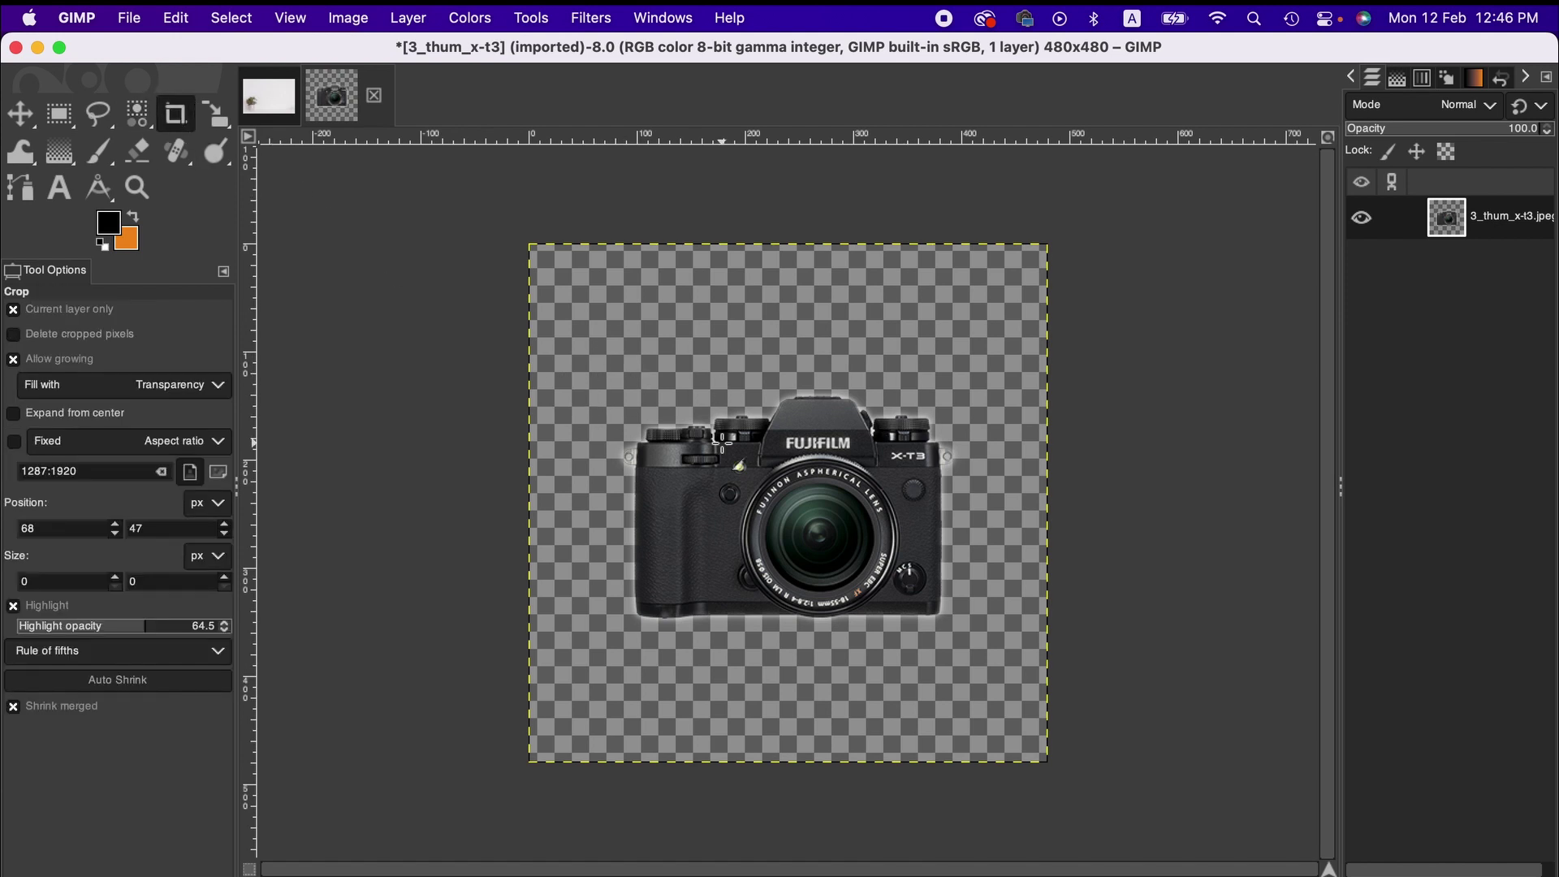
{"action": "left_click_drag", "start_coordinate": [535, 364], "coordinate": [1046, 628]}
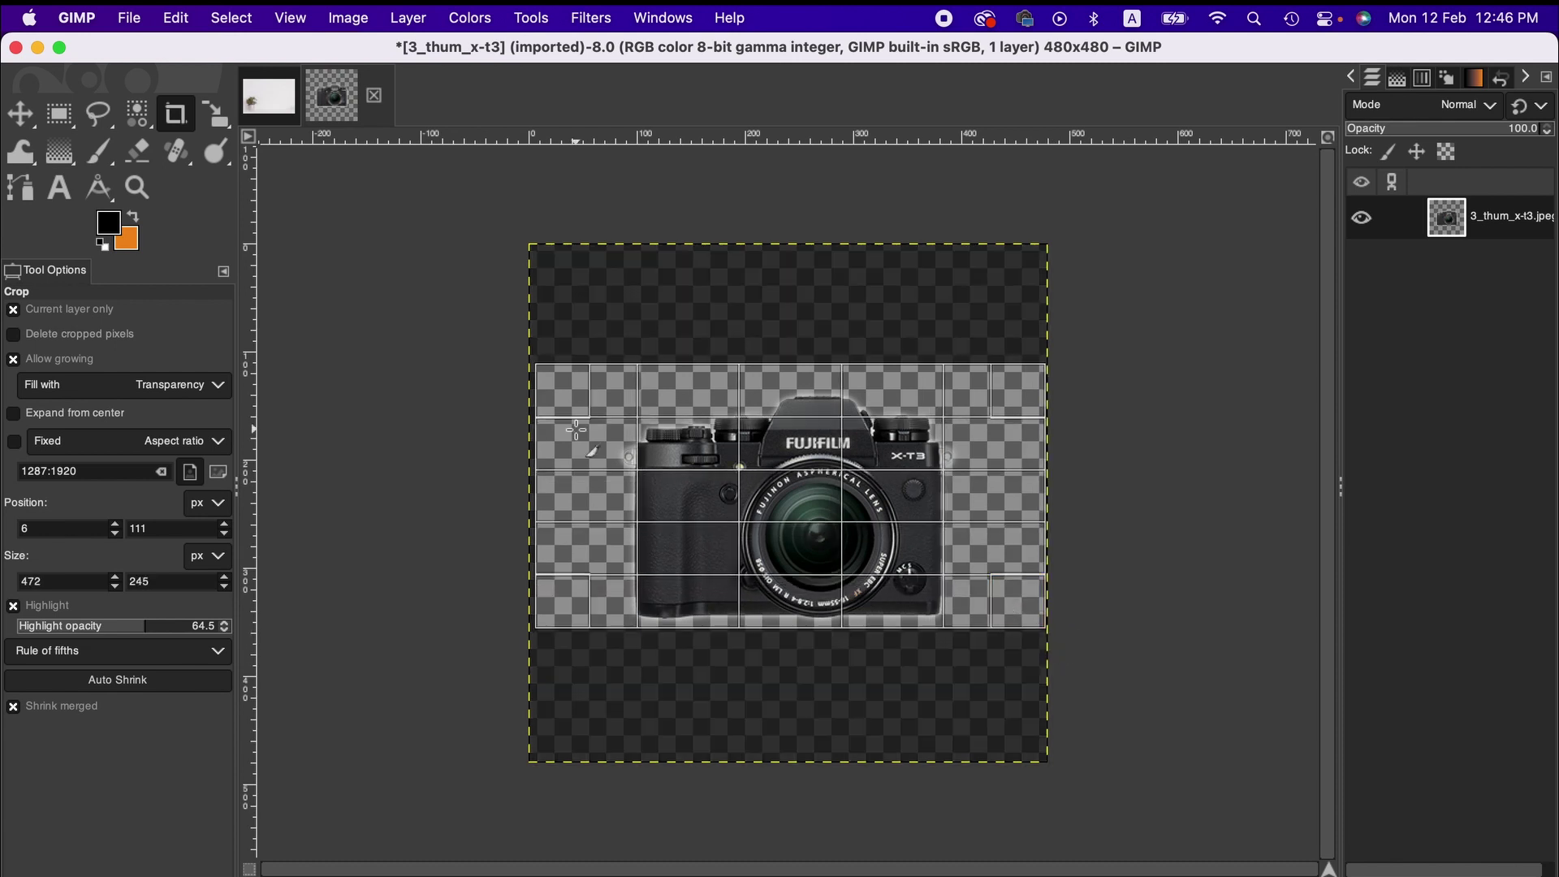
{"action": "left_click_drag", "start_coordinate": [550, 385], "coordinate": [620, 394]}
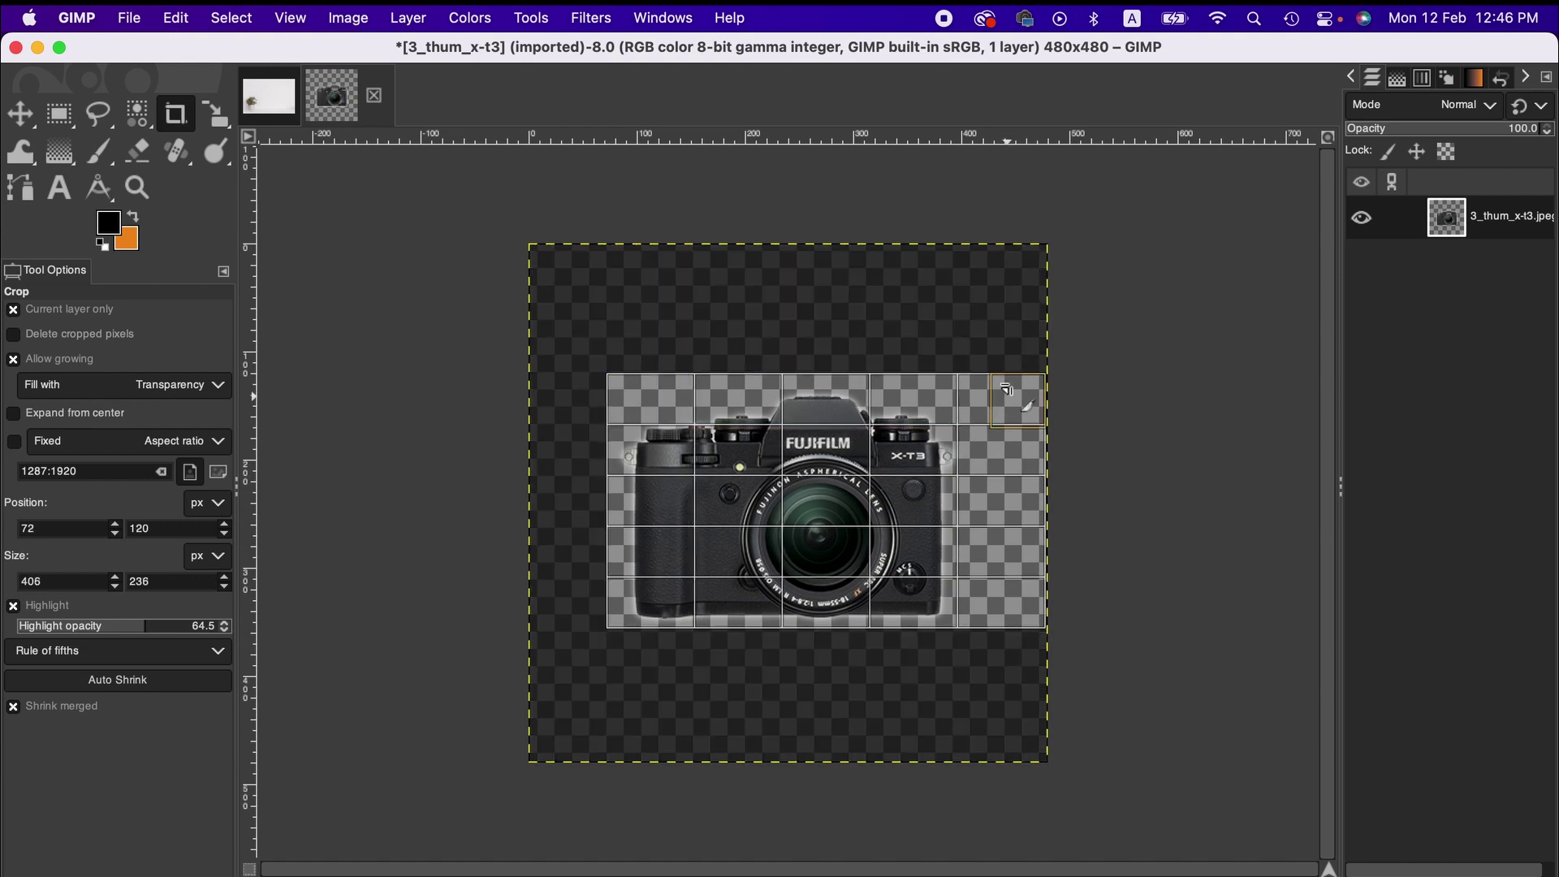
{"action": "left_click_drag", "start_coordinate": [1019, 386], "coordinate": [954, 387]}
{"action": "key", "text": "Return"}
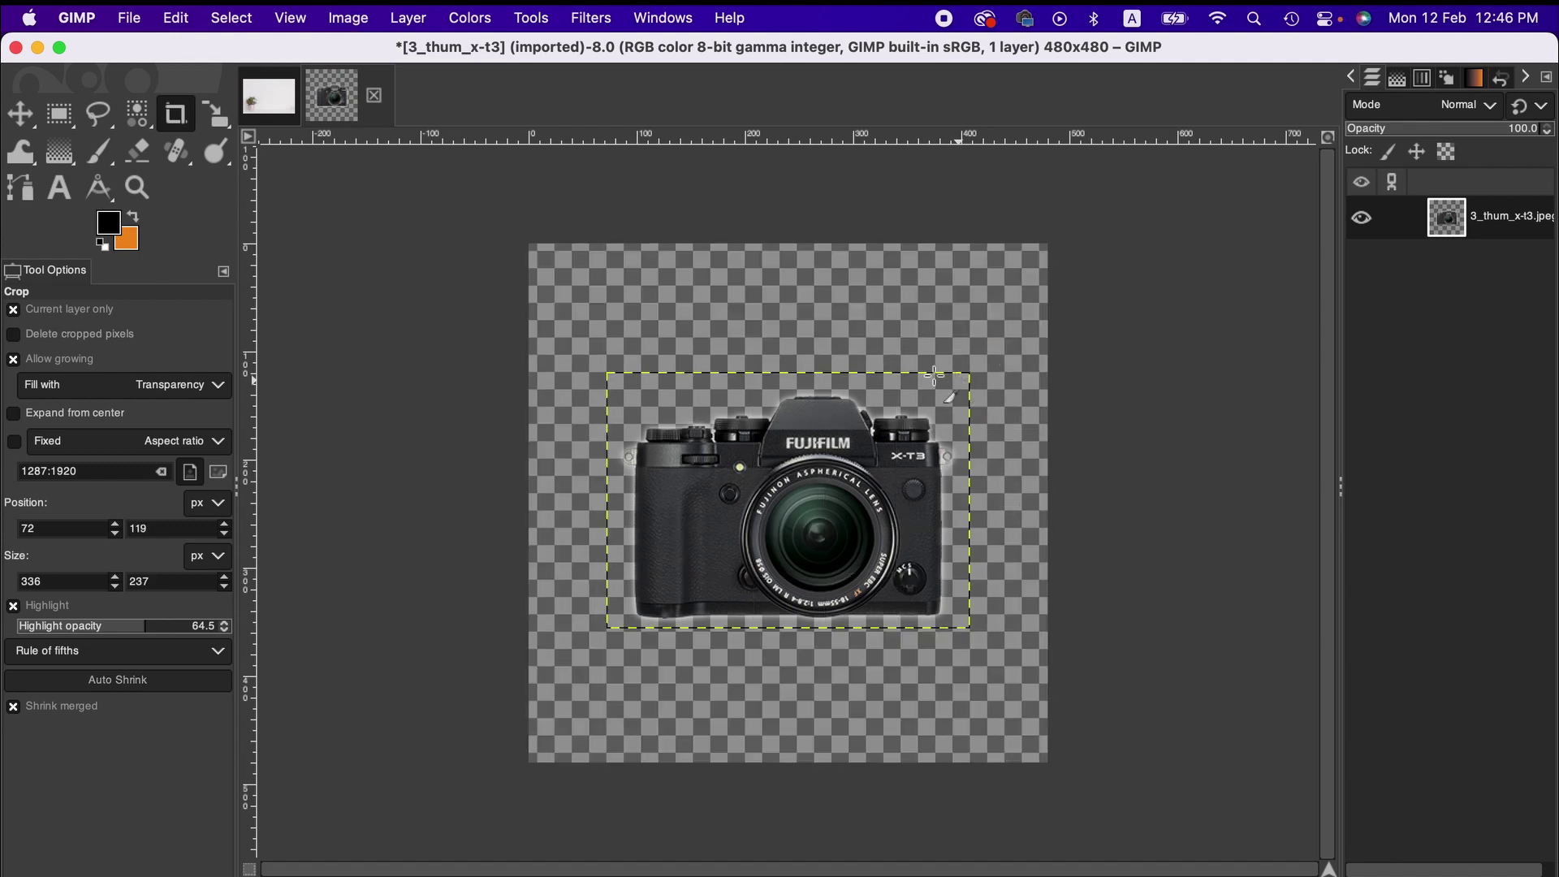
{"action": "left_click", "coordinate": [334, 16]}
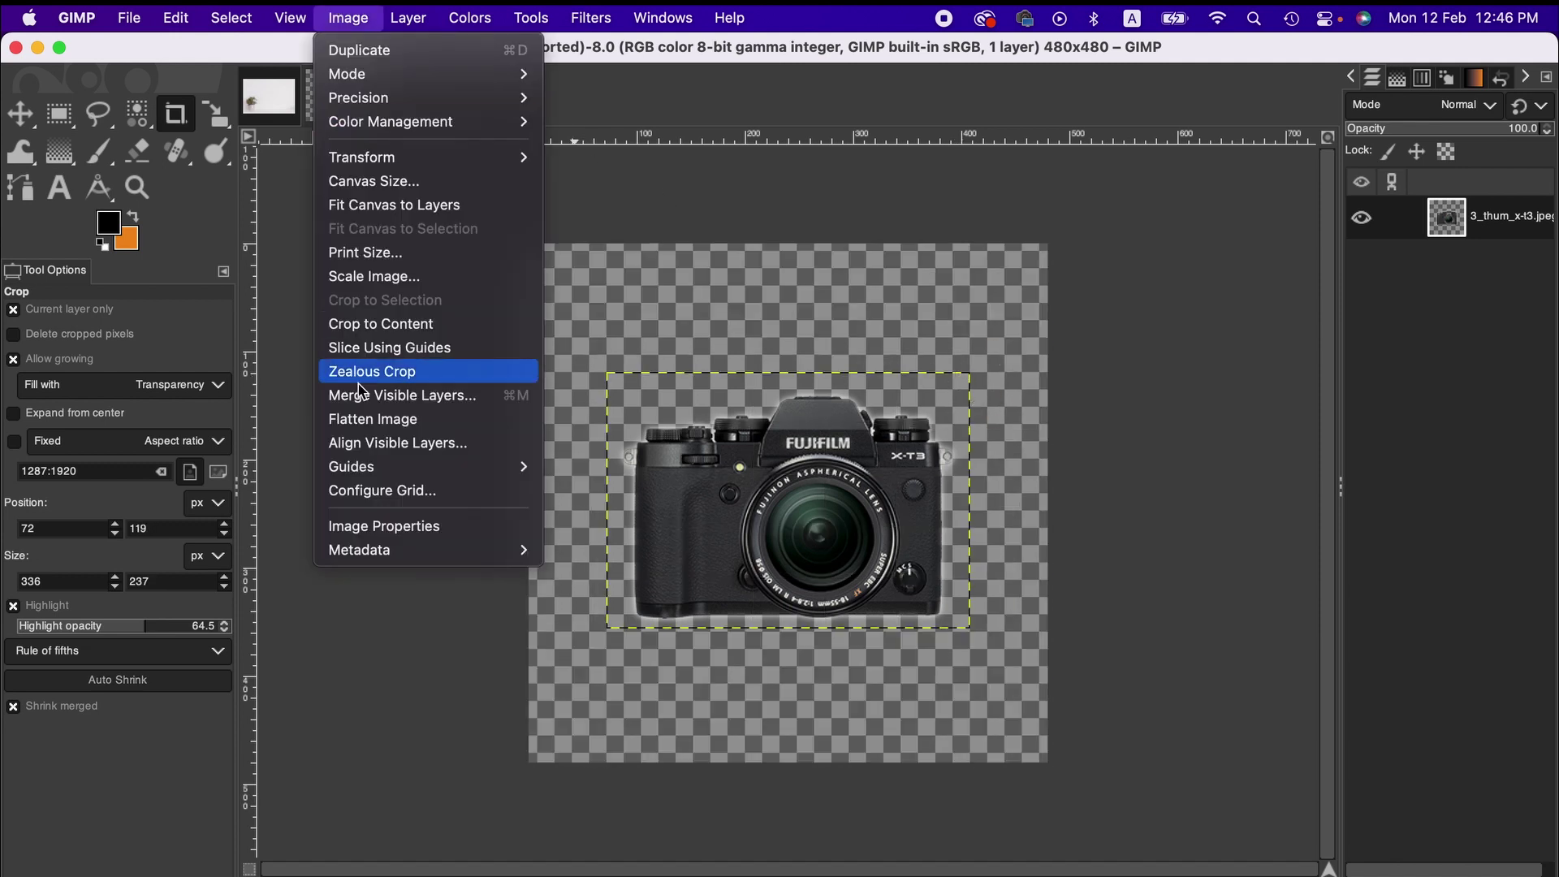
{"action": "left_click", "coordinate": [371, 326]}
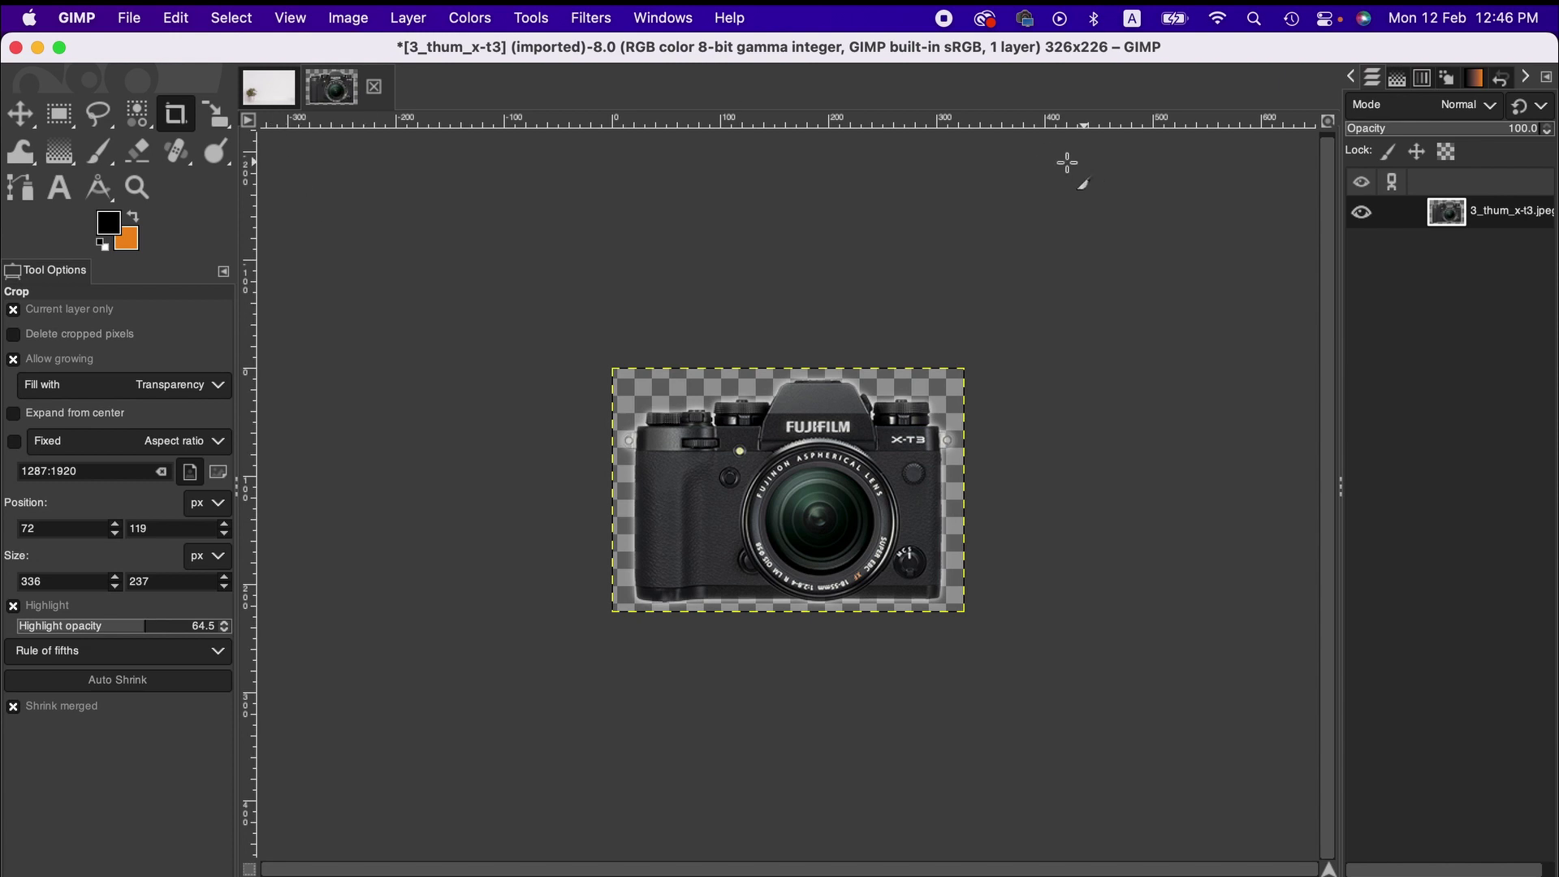
Copy the transparent camera and paste it into the plant photo as layer '3_thum_x-t3.jpeg'.
{"action": "left_click", "coordinate": [176, 18]}
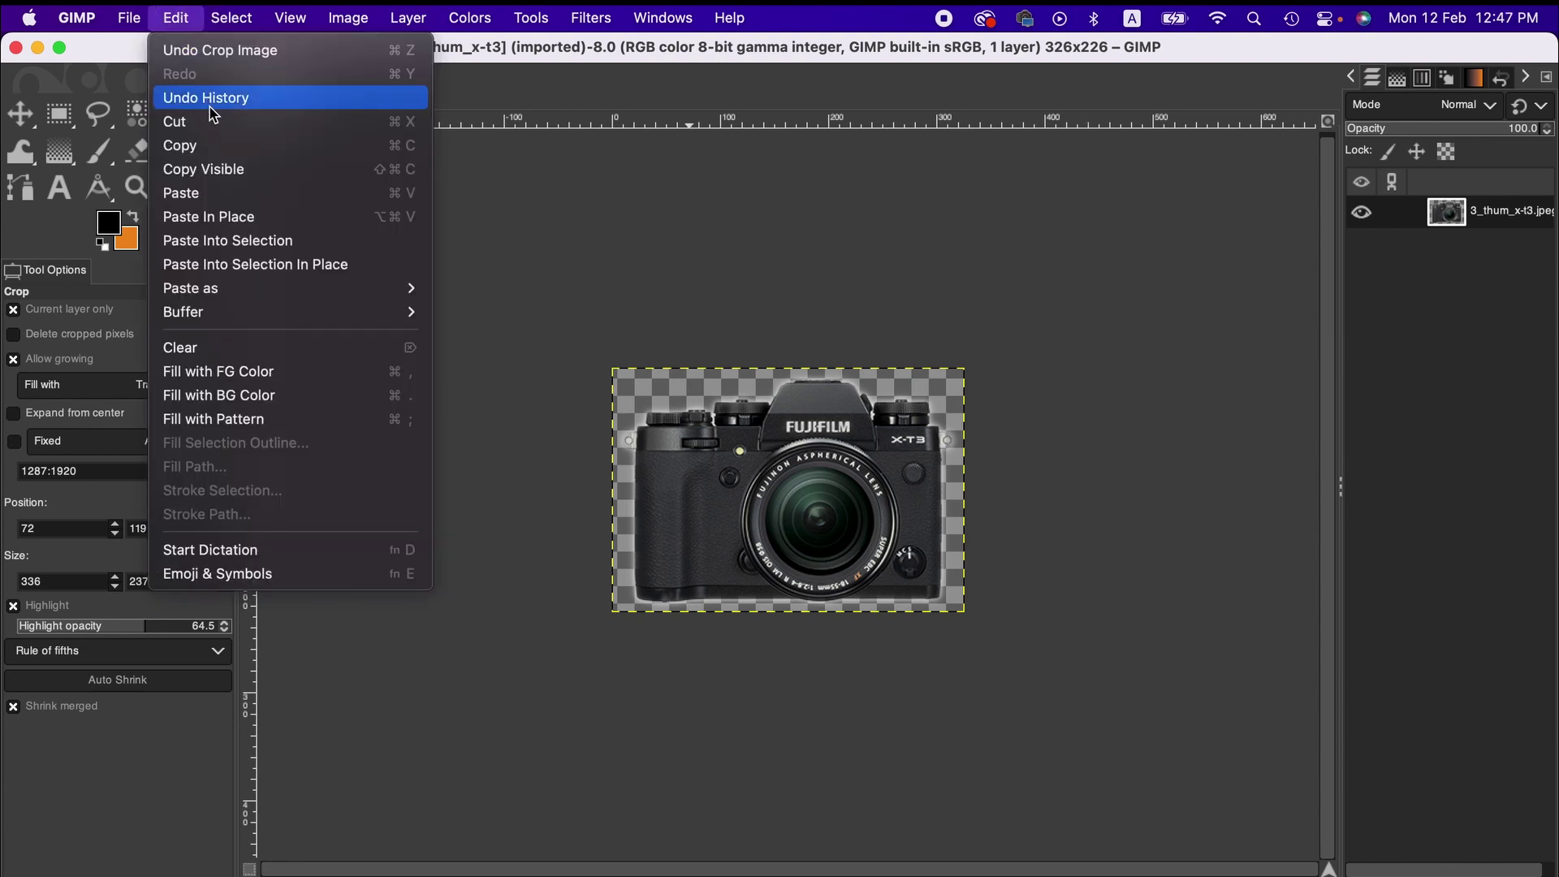
{"action": "left_click", "coordinate": [219, 145]}
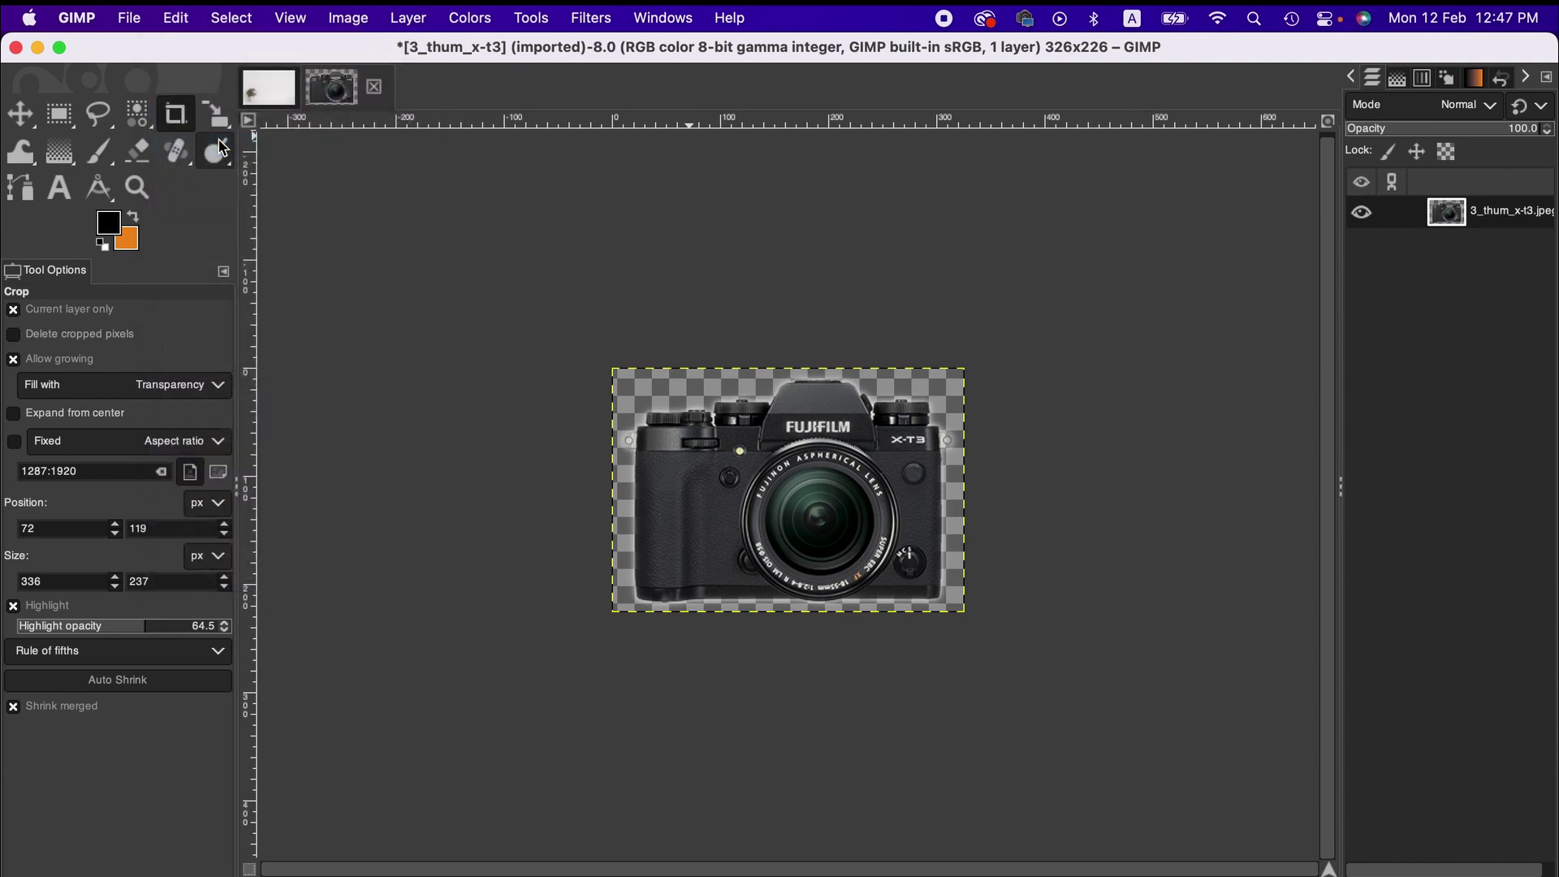
{"action": "left_click", "coordinate": [282, 91]}
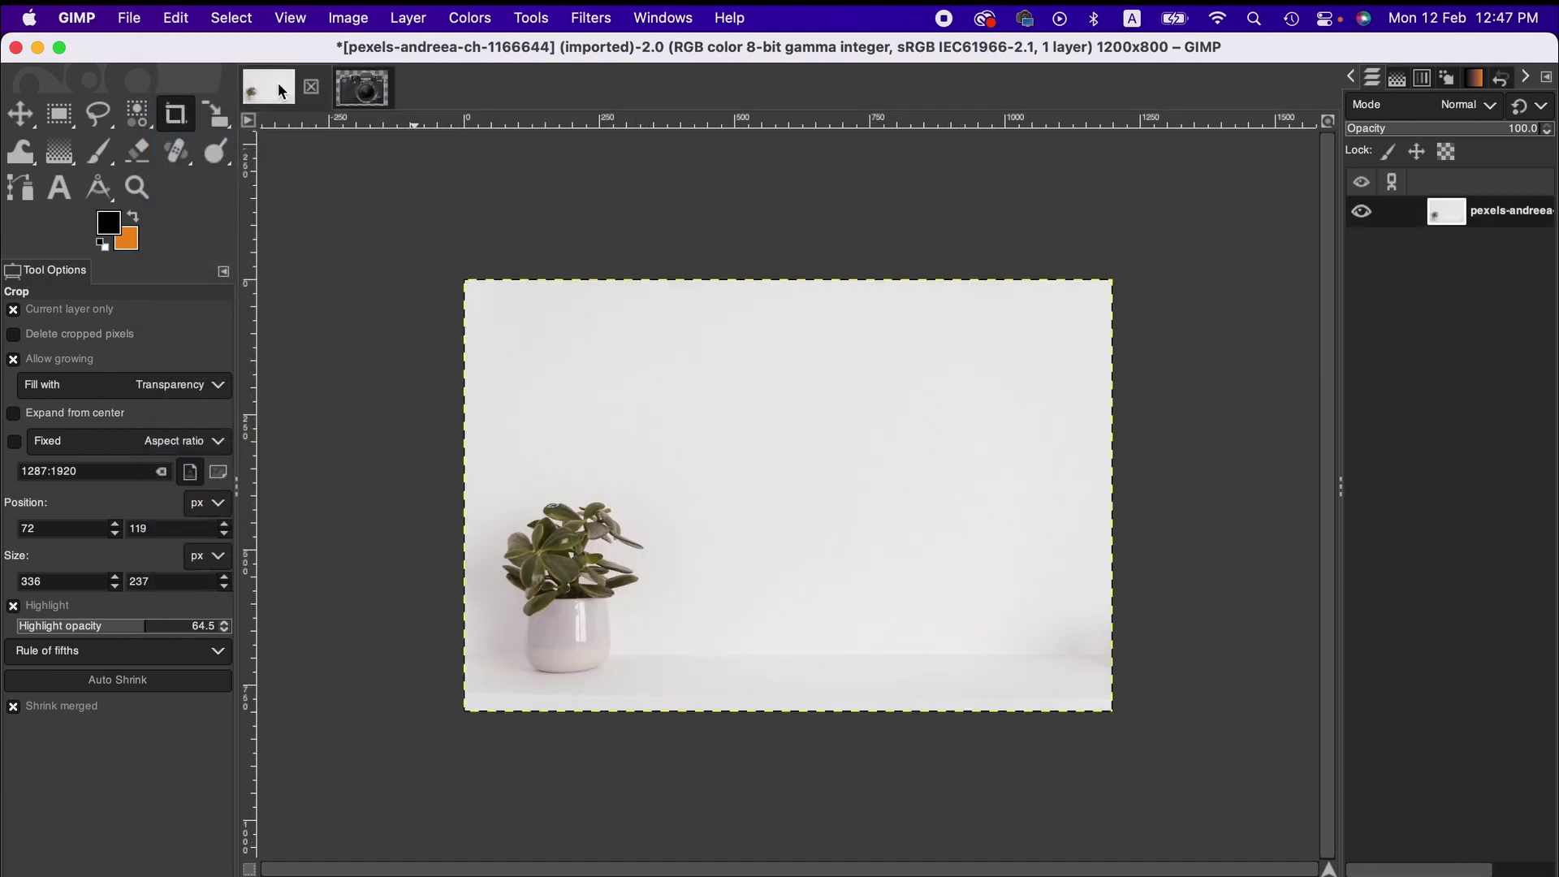
{"action": "left_click", "coordinate": [180, 17]}
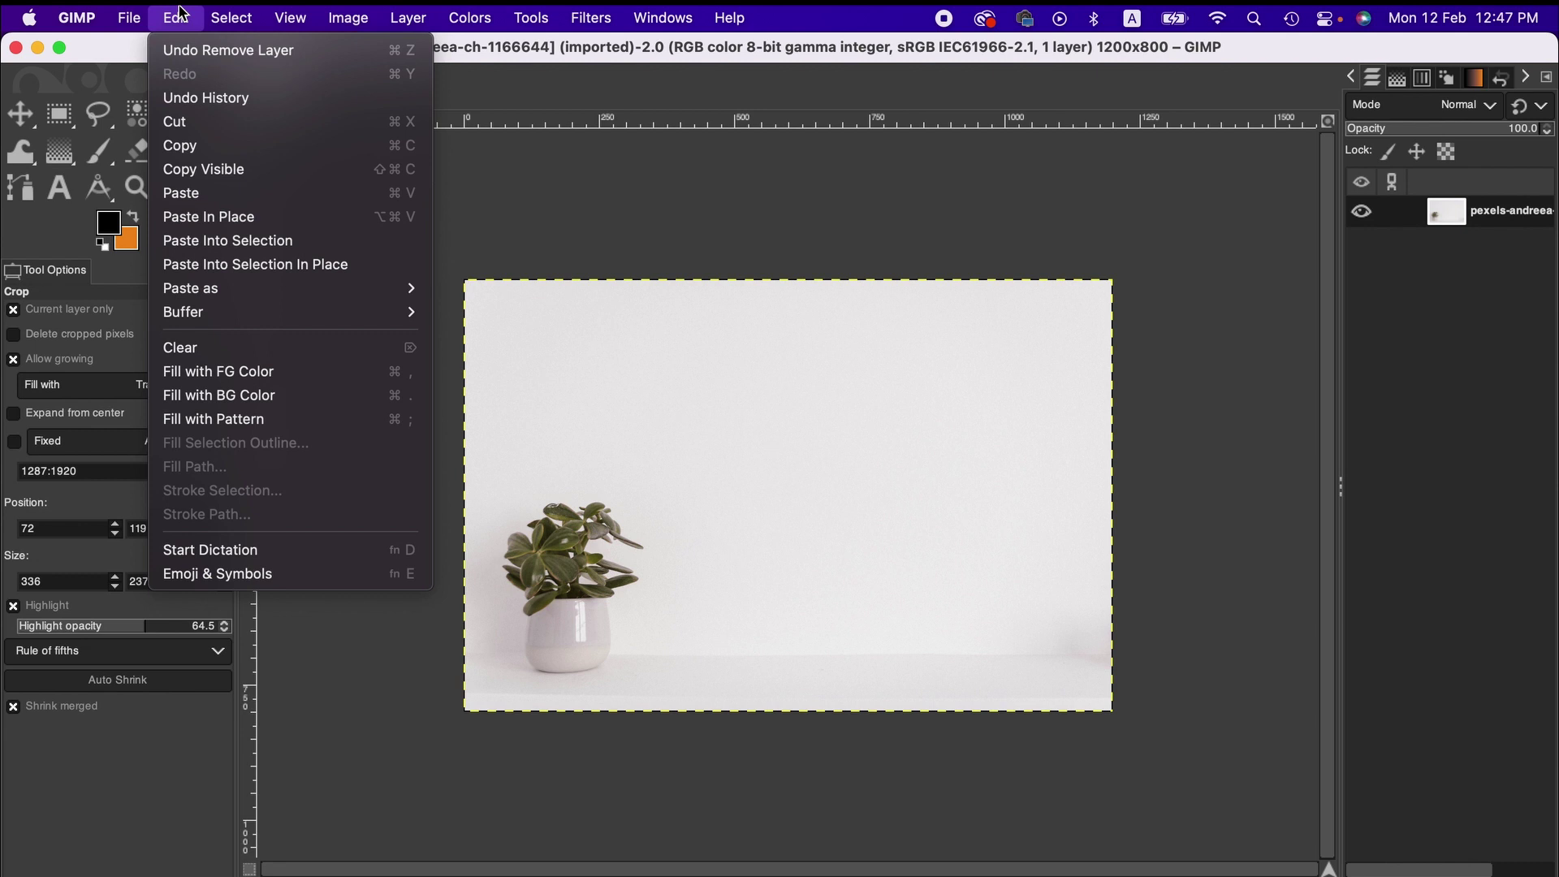
{"action": "mouse_move", "coordinate": [250, 291]}
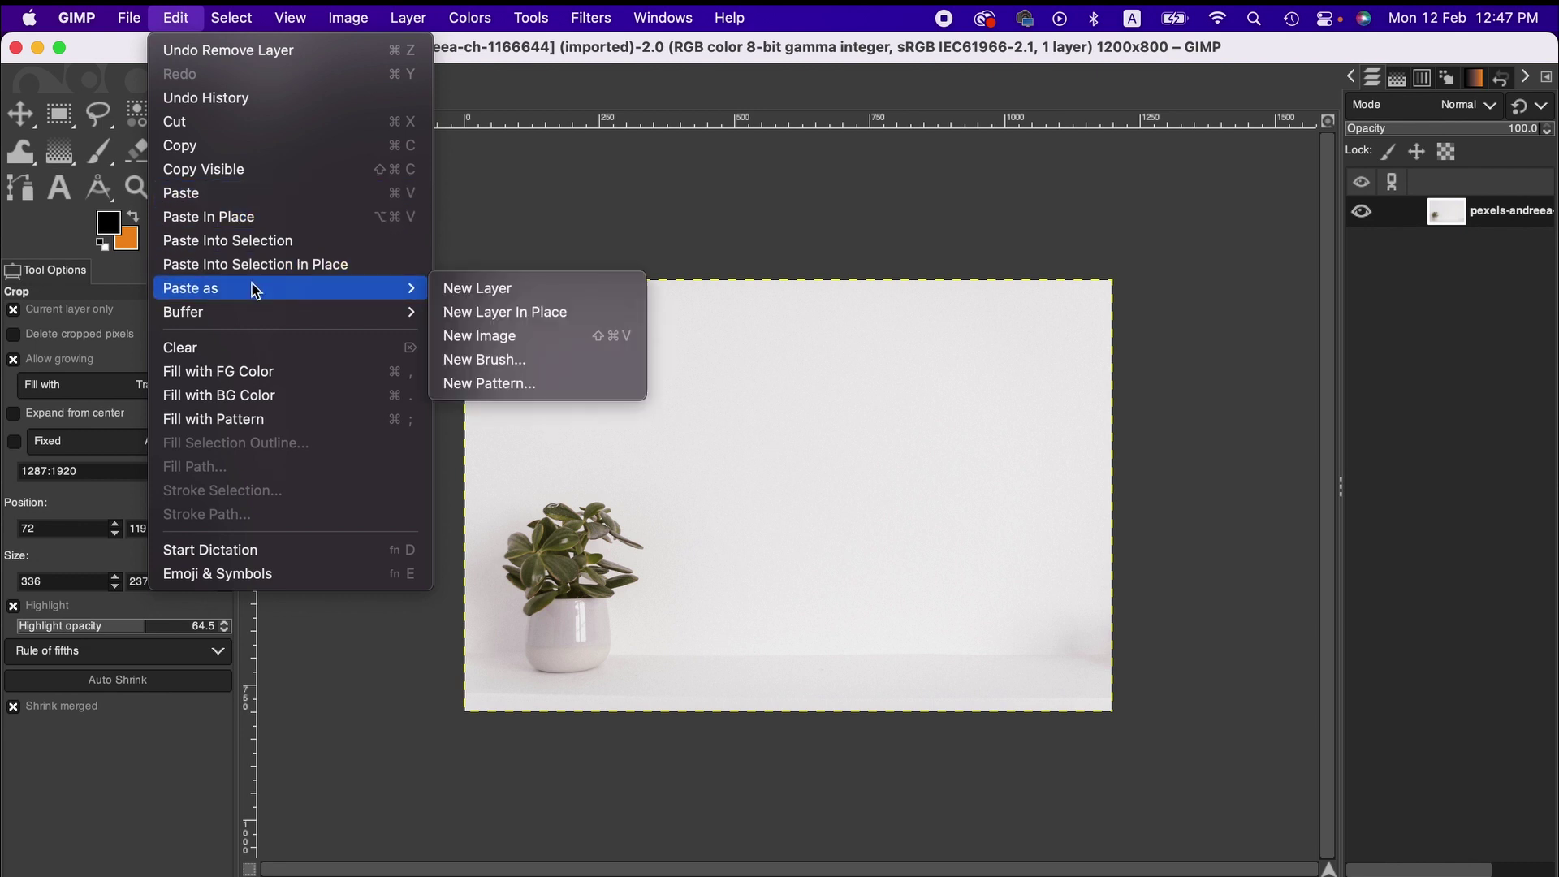
{"action": "left_click", "coordinate": [488, 290]}
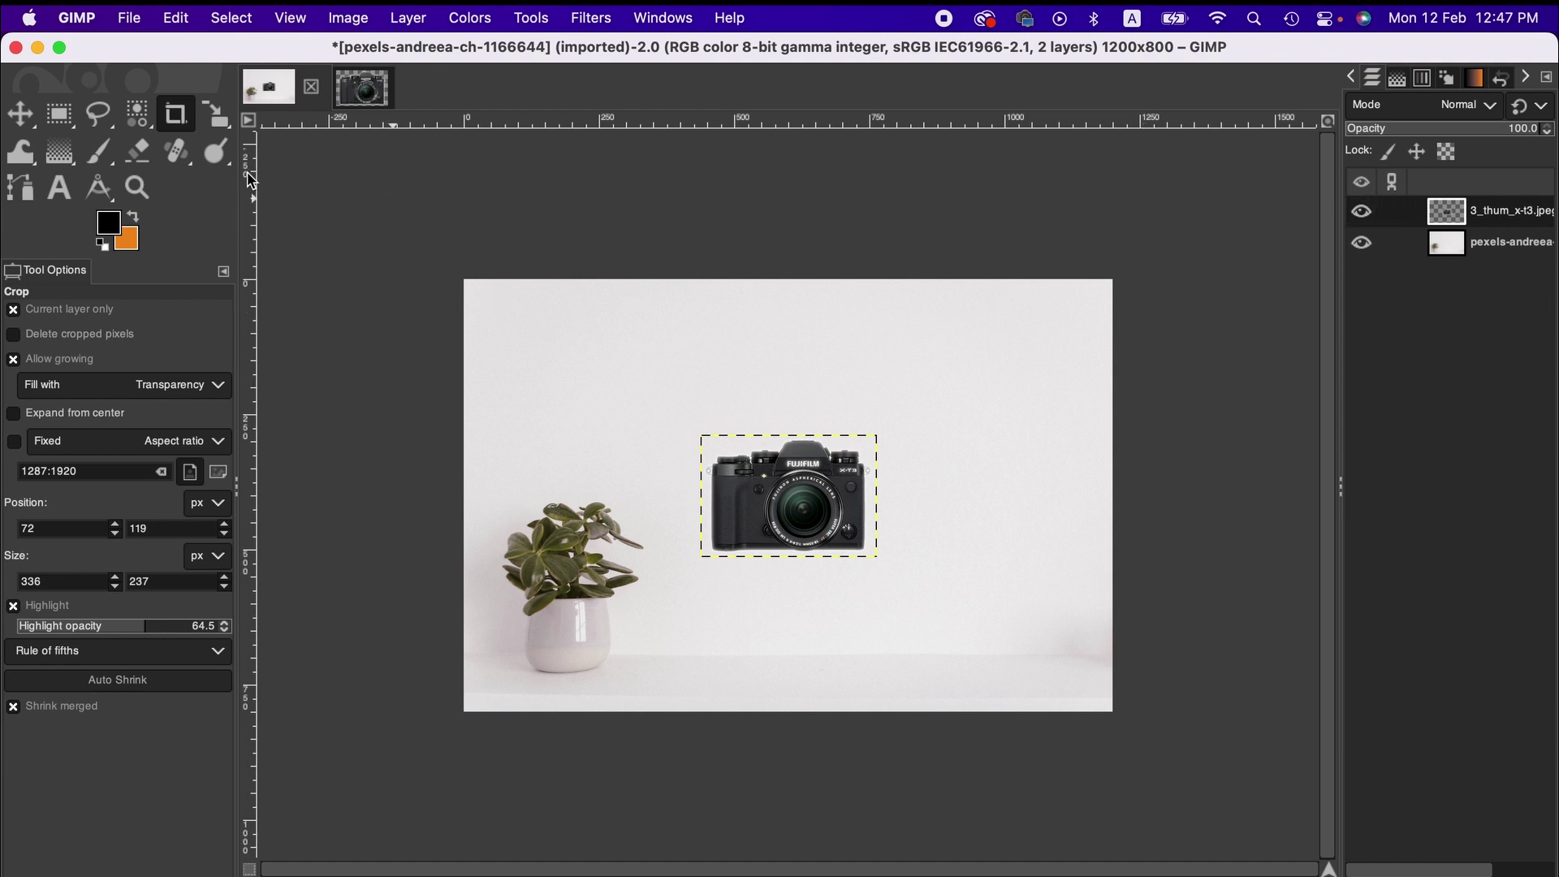
Move the camera layer down onto the shelf and nudge it slightly right.
{"action": "left_click", "coordinate": [32, 118]}
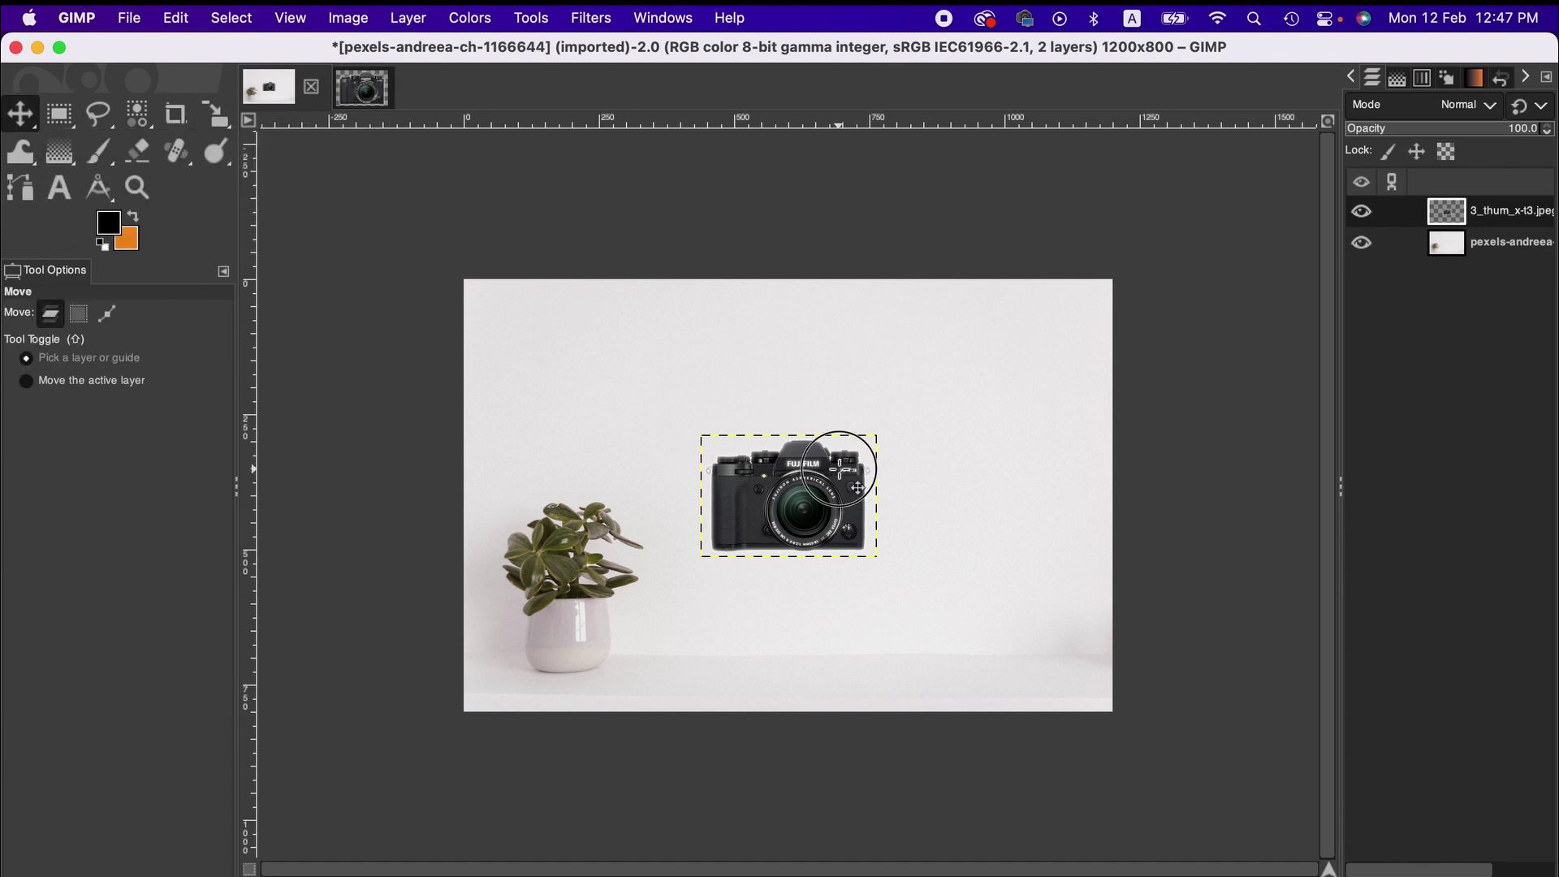
{"action": "left_click_drag", "start_coordinate": [858, 488], "coordinate": [847, 594]}
{"action": "left_click", "coordinate": [1497, 246]}
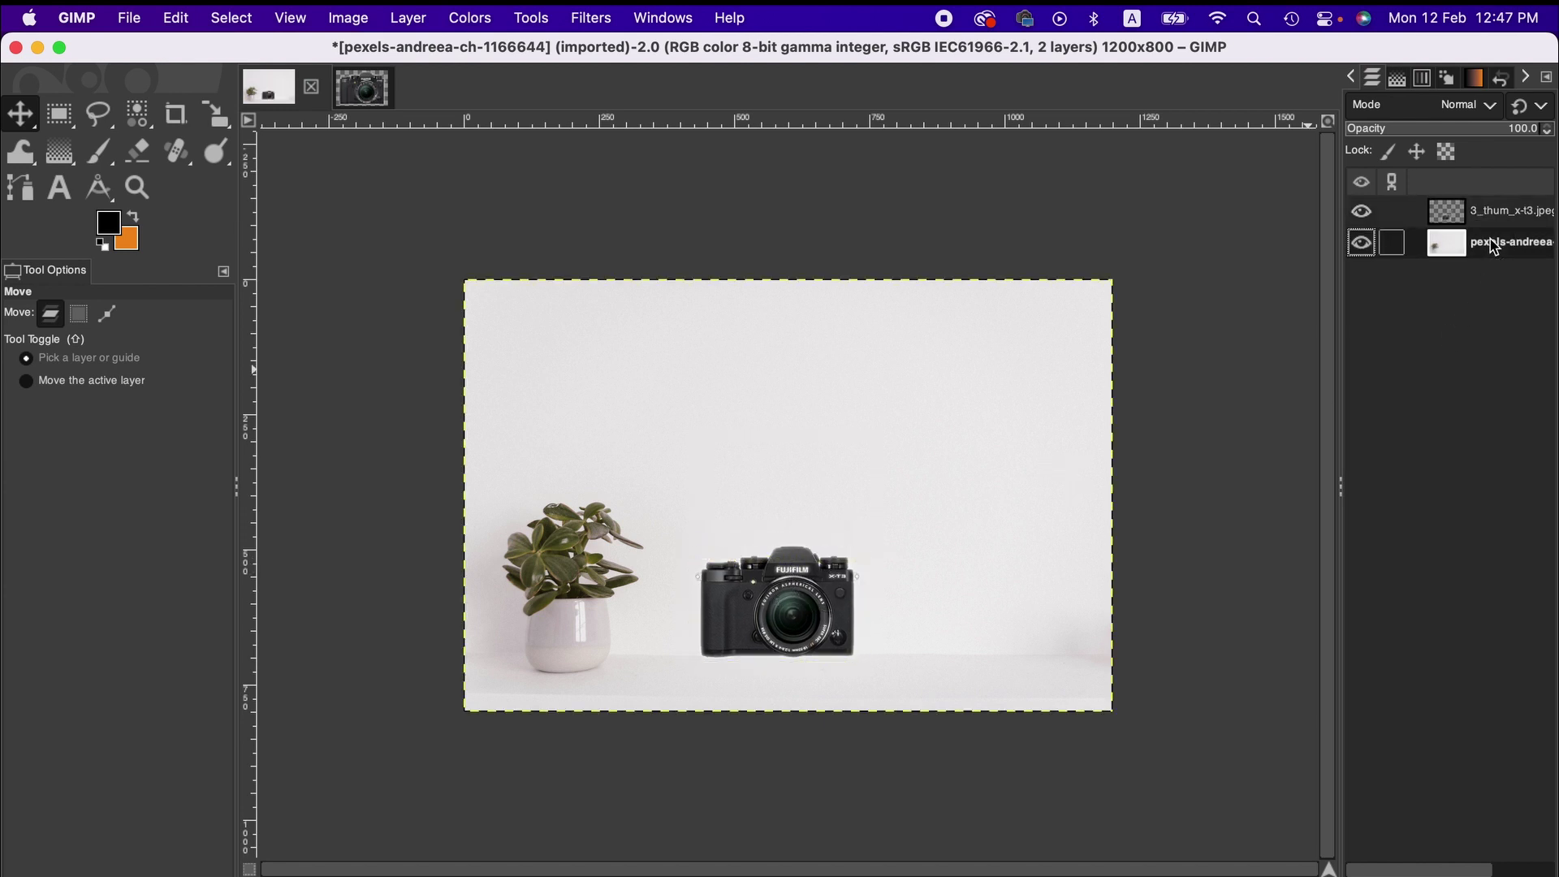
{"action": "left_click", "coordinate": [1493, 213]}
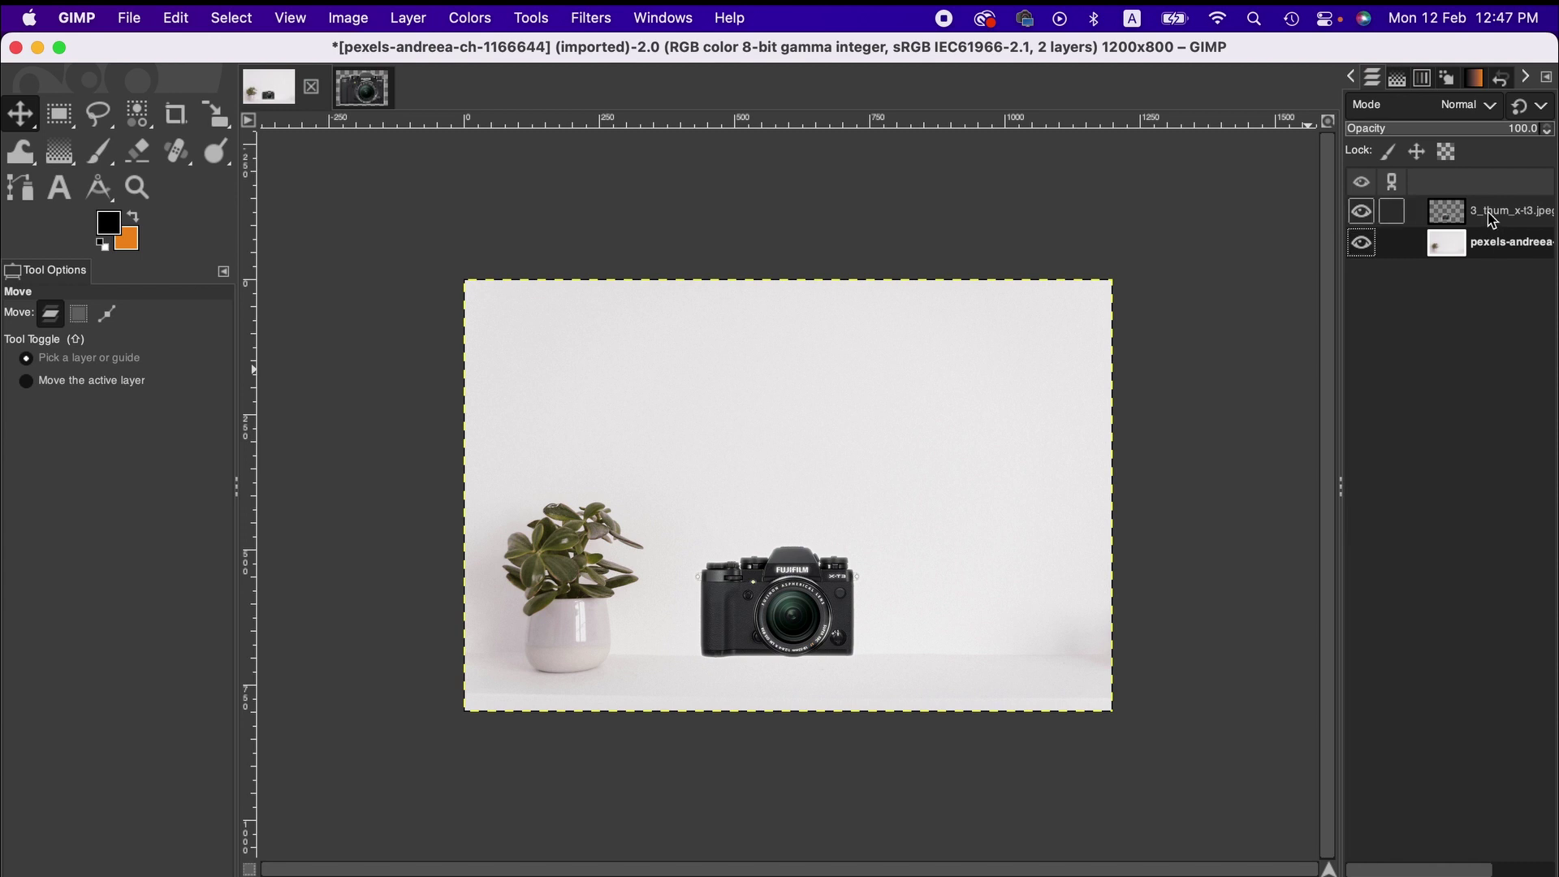
{"action": "left_click_drag", "start_coordinate": [815, 573], "coordinate": [836, 572]}
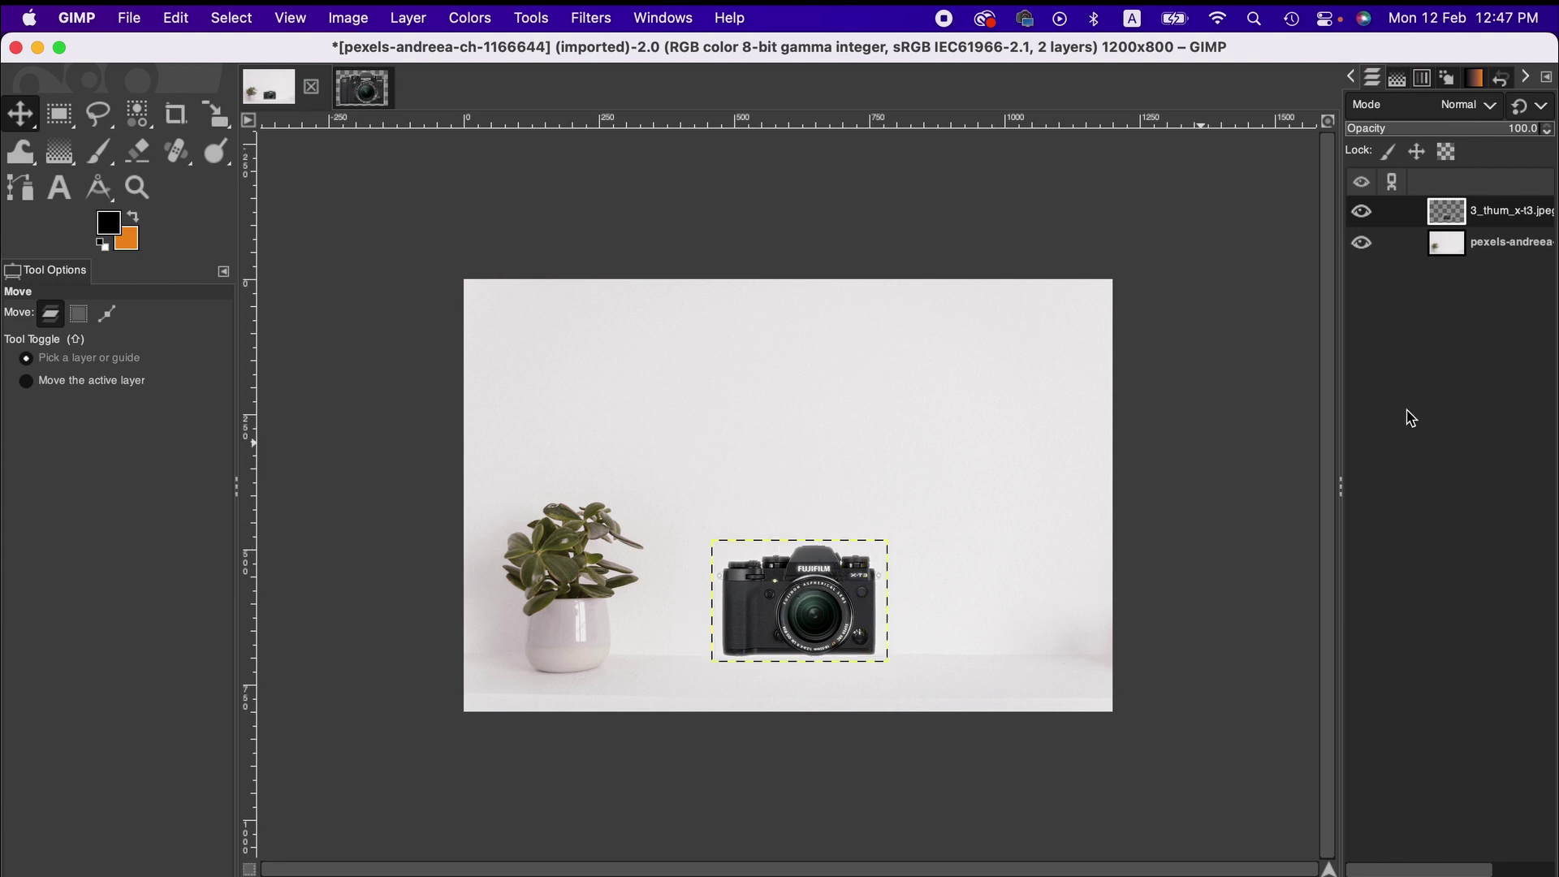
{"action": "left_click", "coordinate": [1492, 244]}
{"action": "left_click", "coordinate": [1488, 211]}
Align Center the camera horizontally relative to the background photo layer.
{"action": "left_click", "coordinate": [33, 121]}
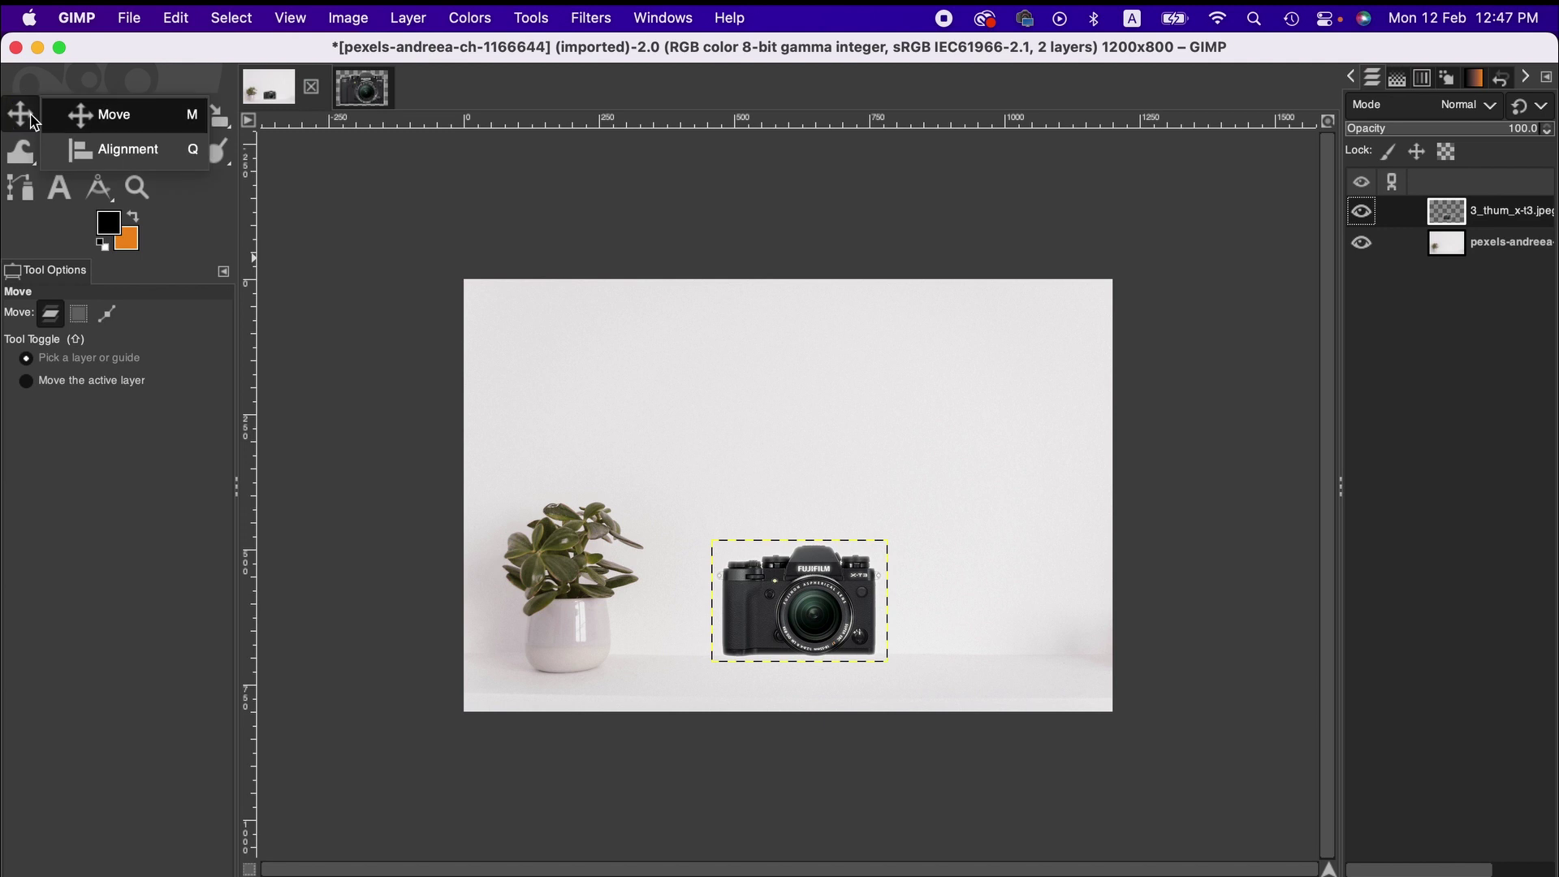
{"action": "left_click", "coordinate": [122, 149]}
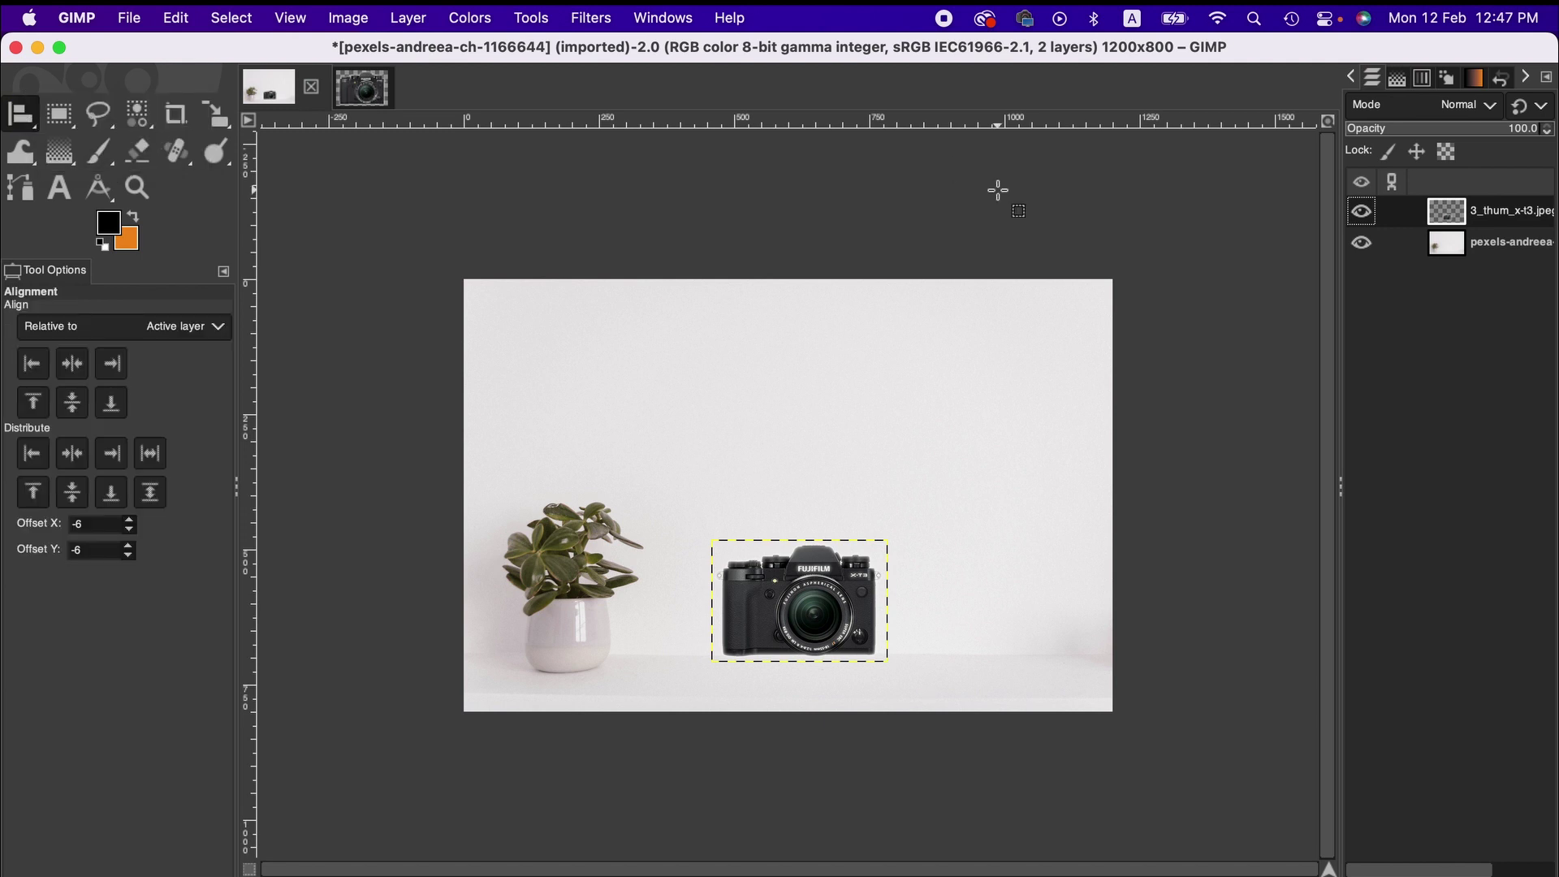
{"action": "left_click", "coordinate": [1417, 243]}
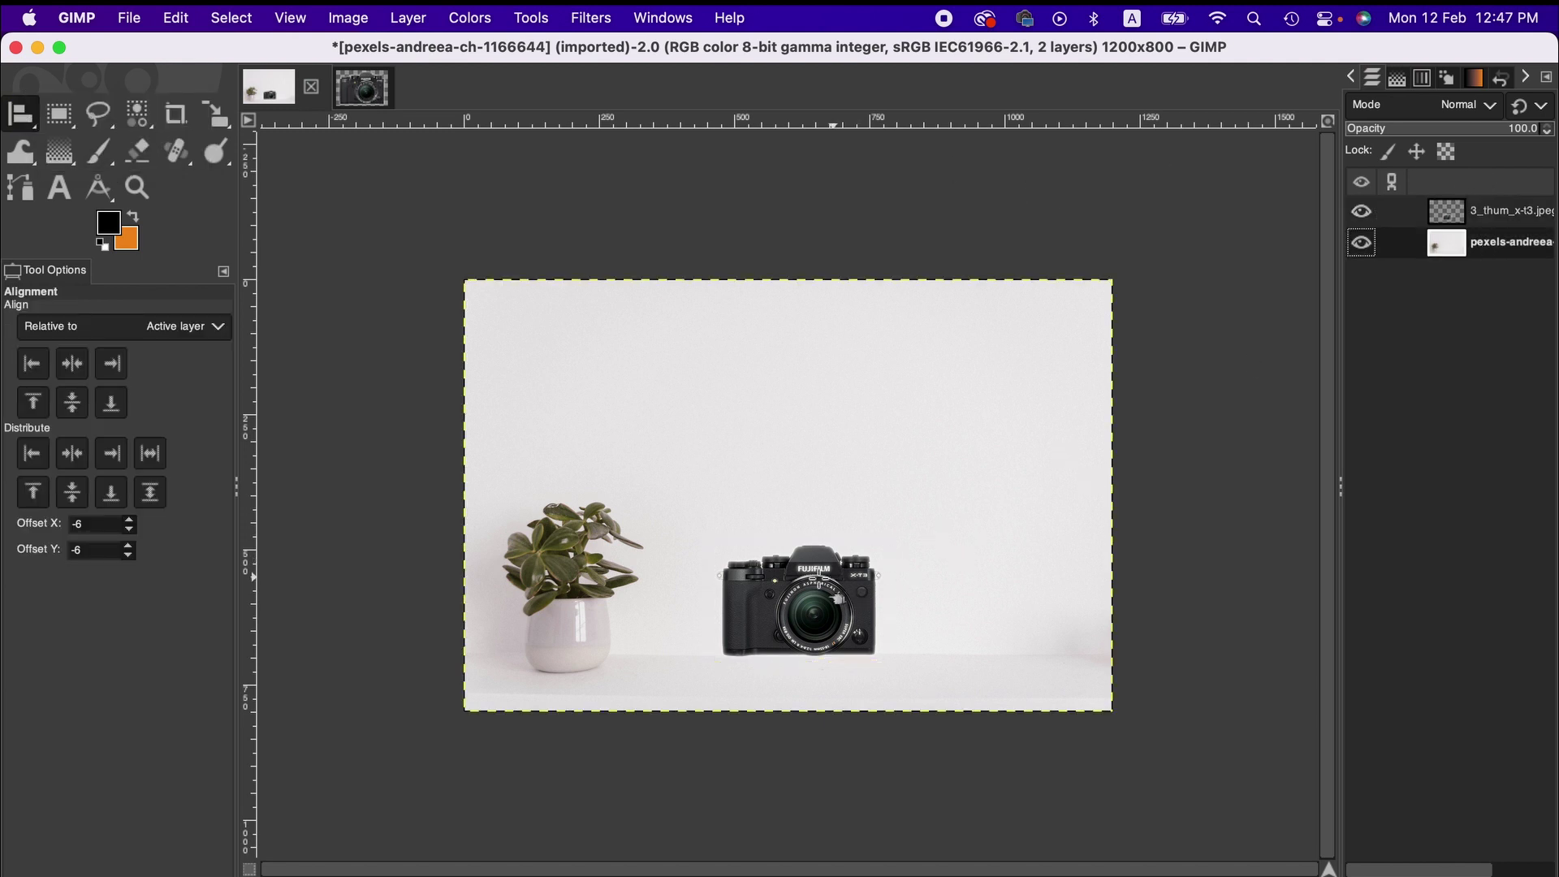
{"action": "left_click", "coordinate": [814, 579]}
{"action": "left_click", "coordinate": [71, 366]}
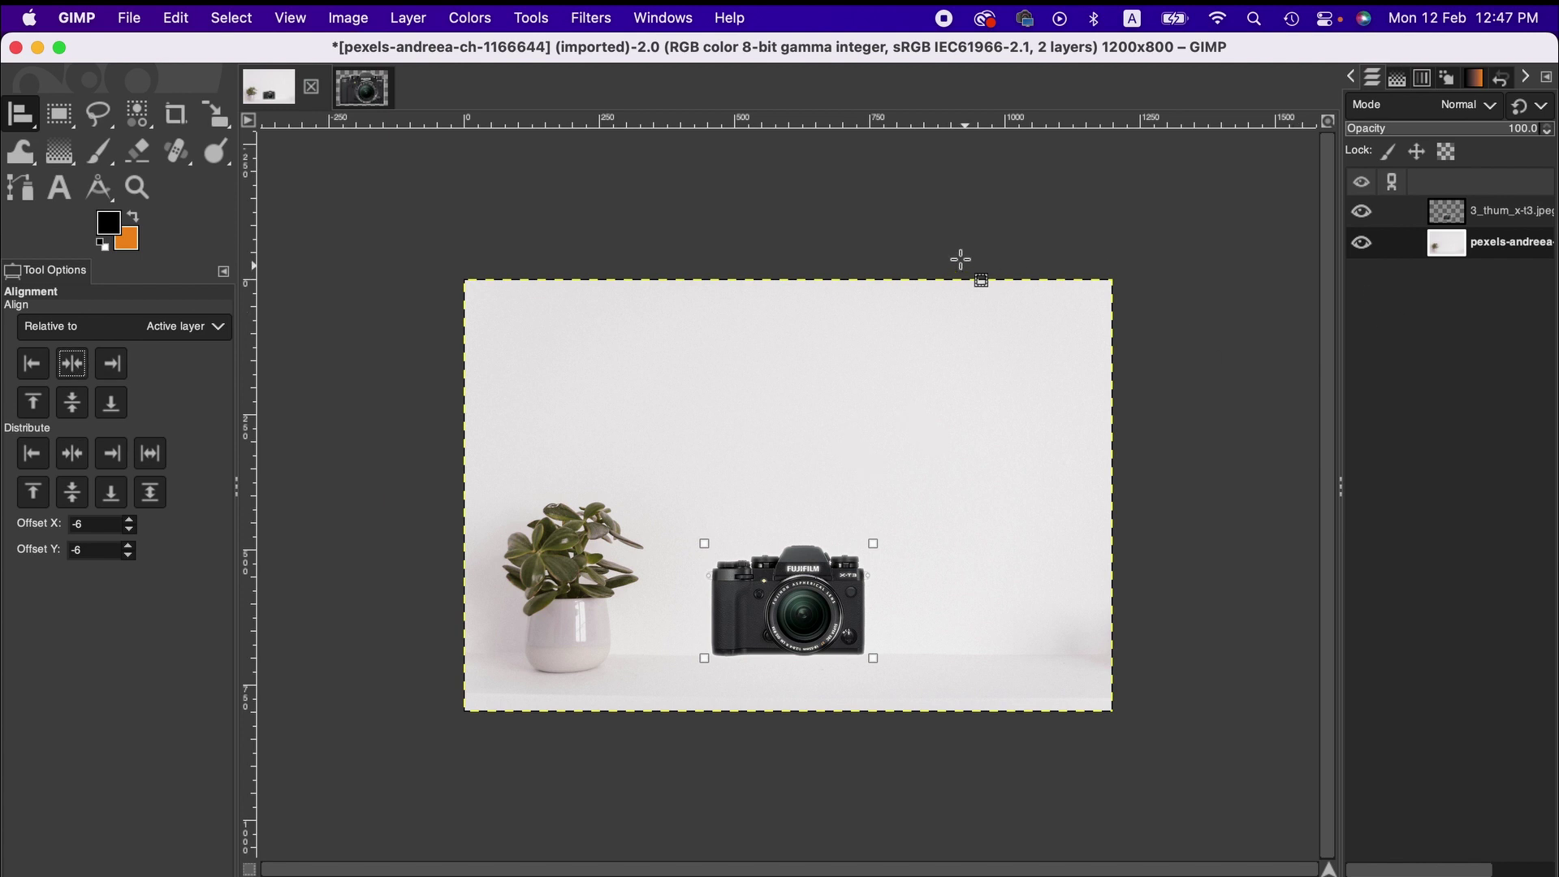
Apply a Drop Shadow to the camera layer with offsets reduced to 11.429.
{"action": "left_click", "coordinate": [1510, 212]}
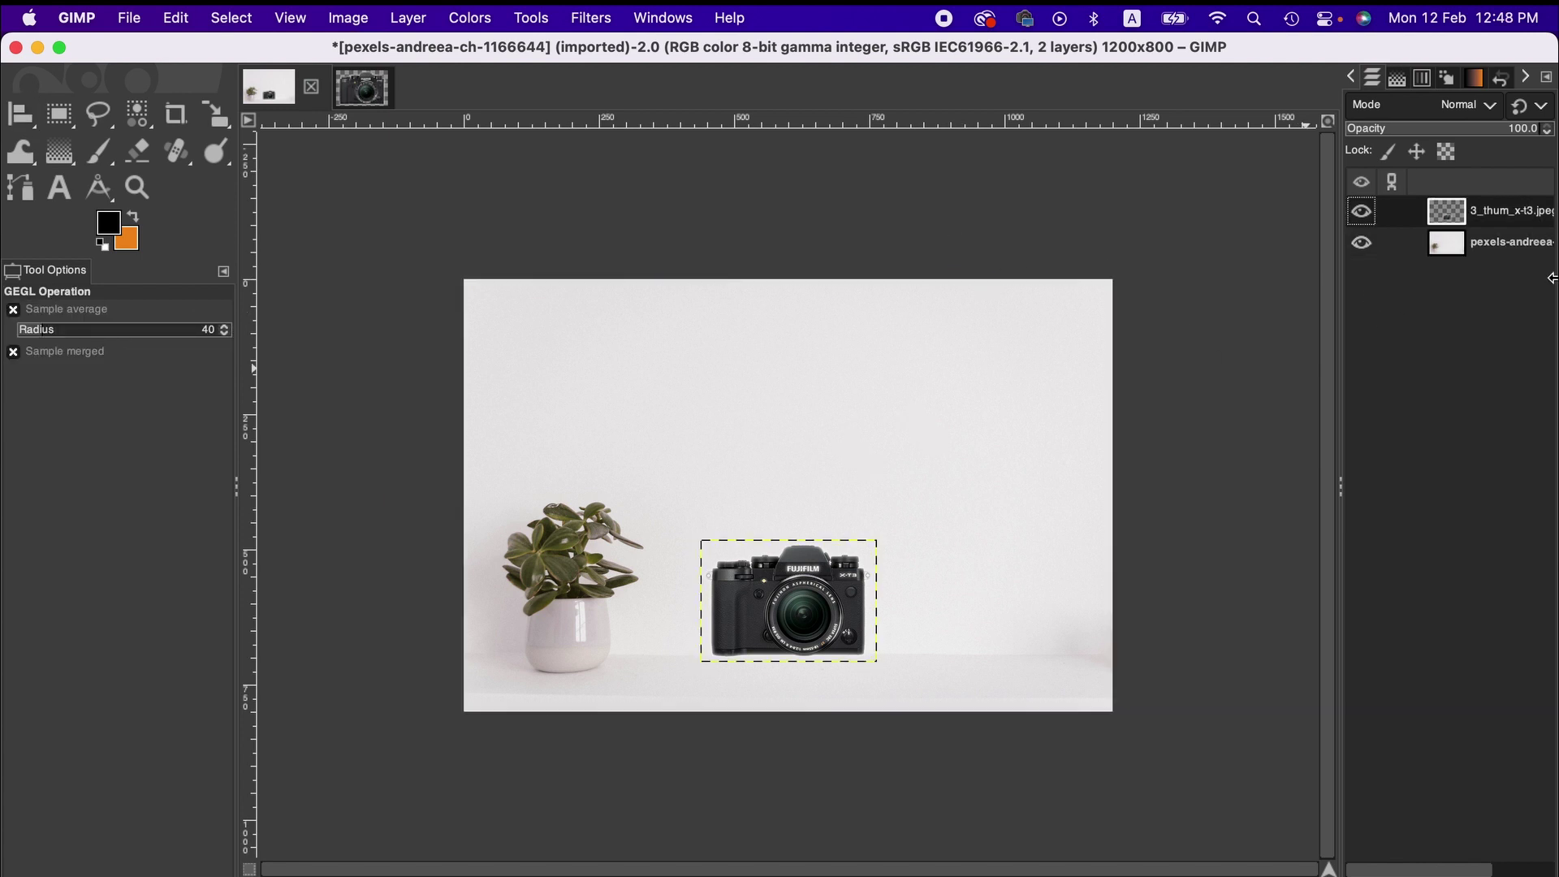
{"action": "left_click", "coordinate": [601, 15]}
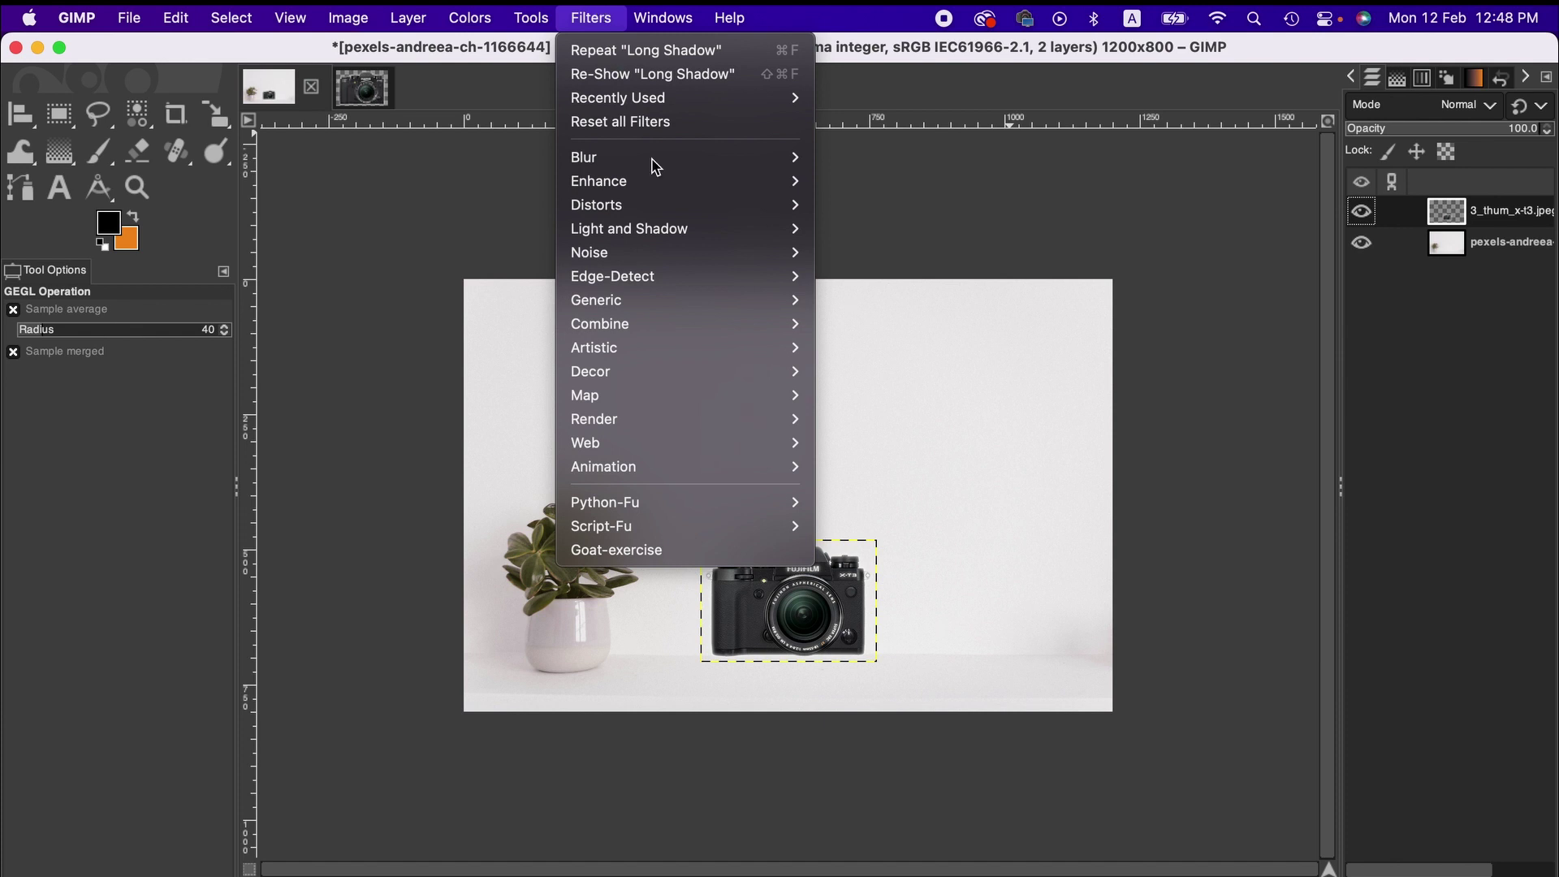
{"action": "mouse_move", "coordinate": [671, 231]}
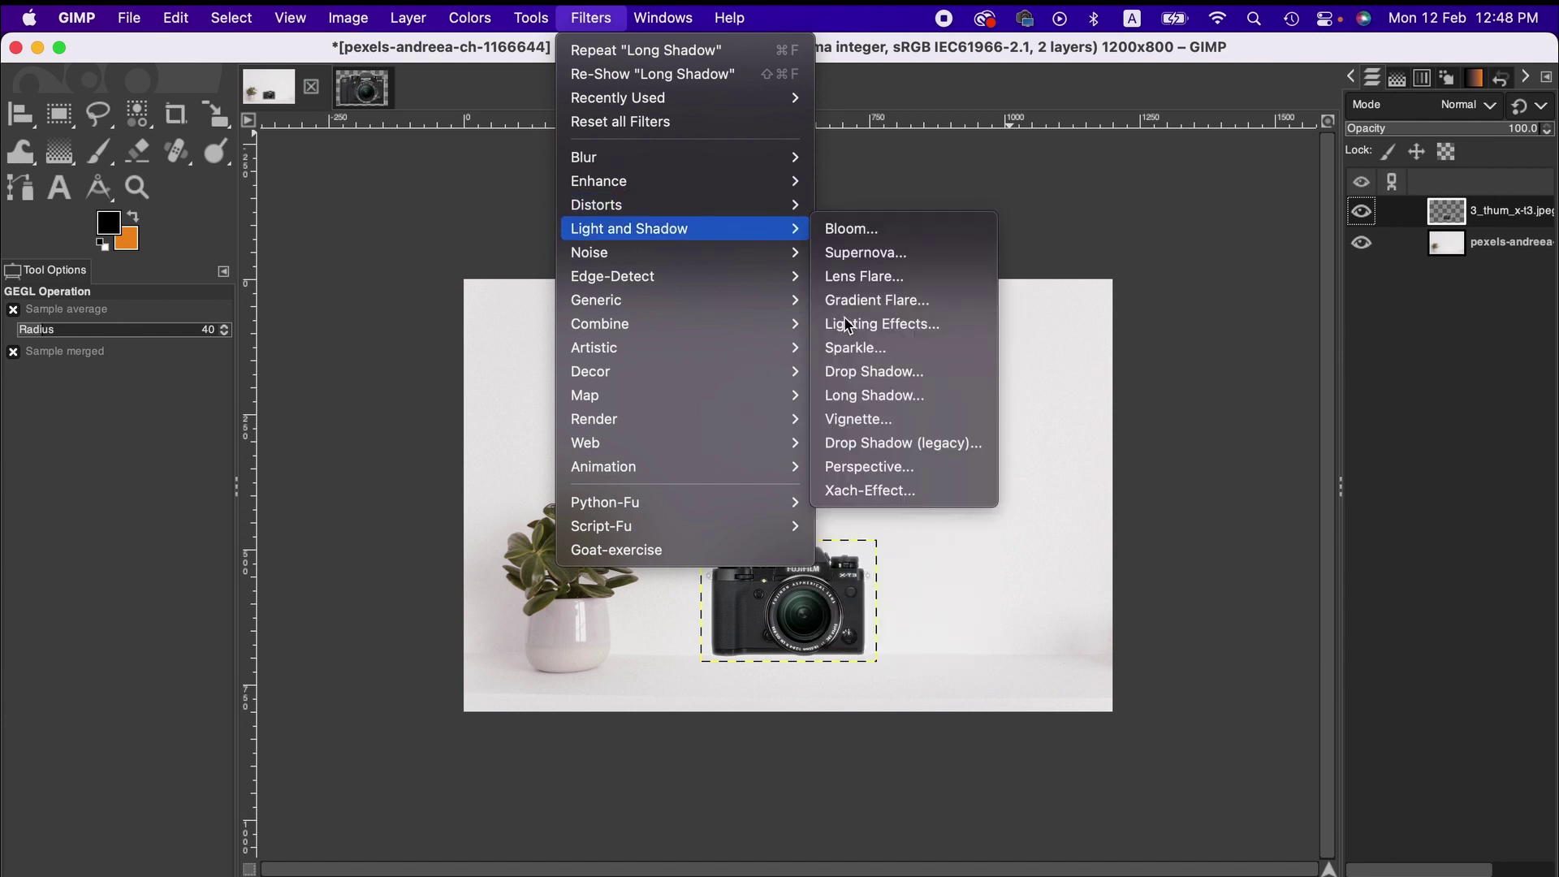
{"action": "left_click", "coordinate": [889, 373]}
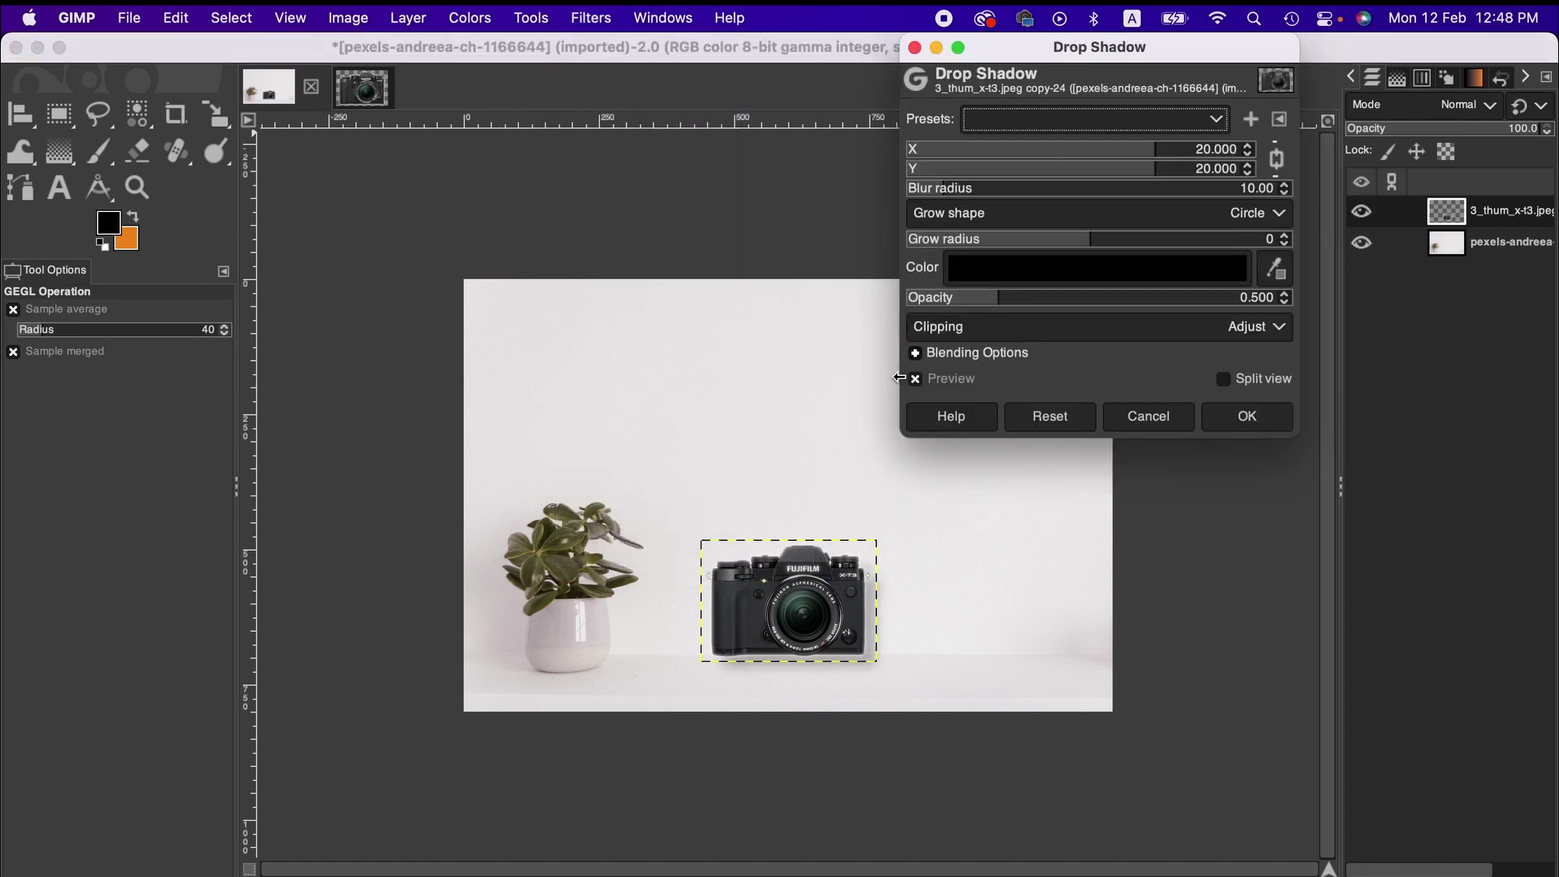
{"action": "left_click", "coordinate": [1134, 151]}
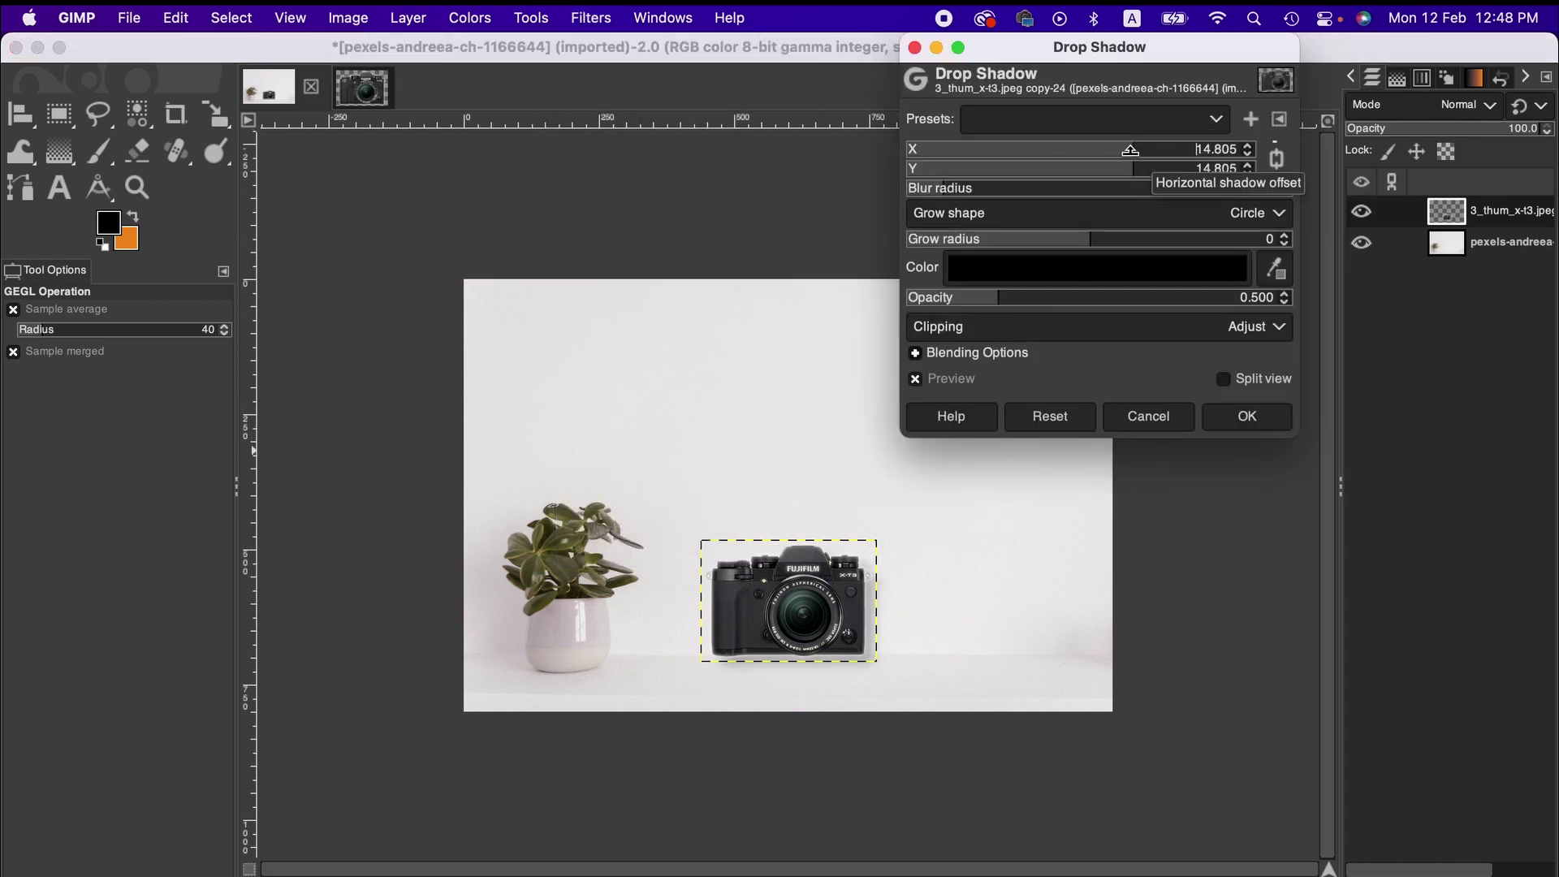
{"action": "left_click", "coordinate": [1120, 149]}
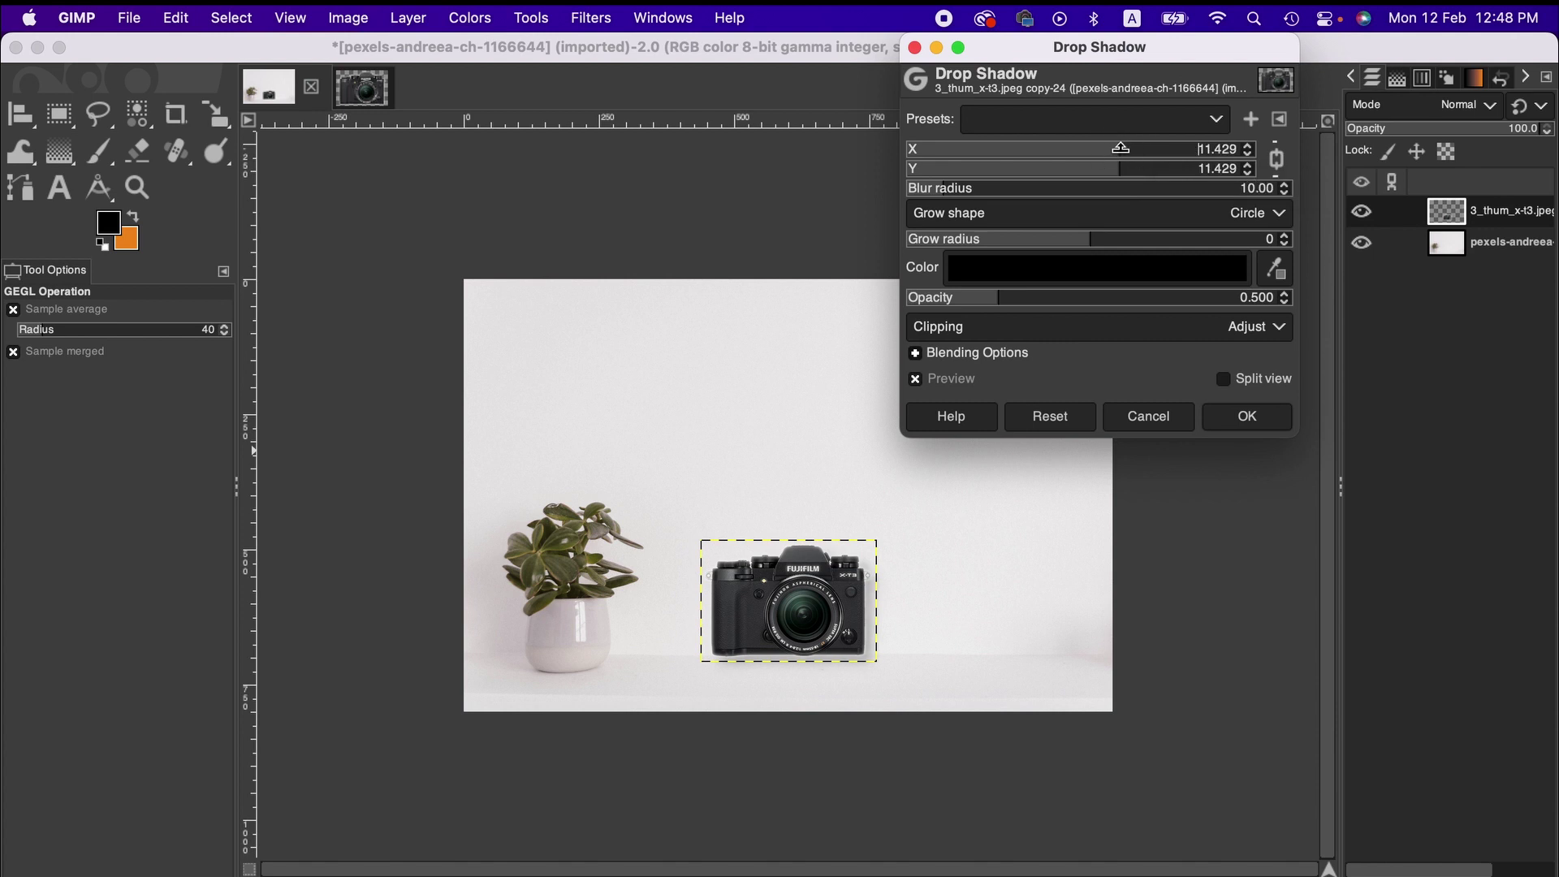
{"action": "left_click", "coordinate": [1126, 416]}
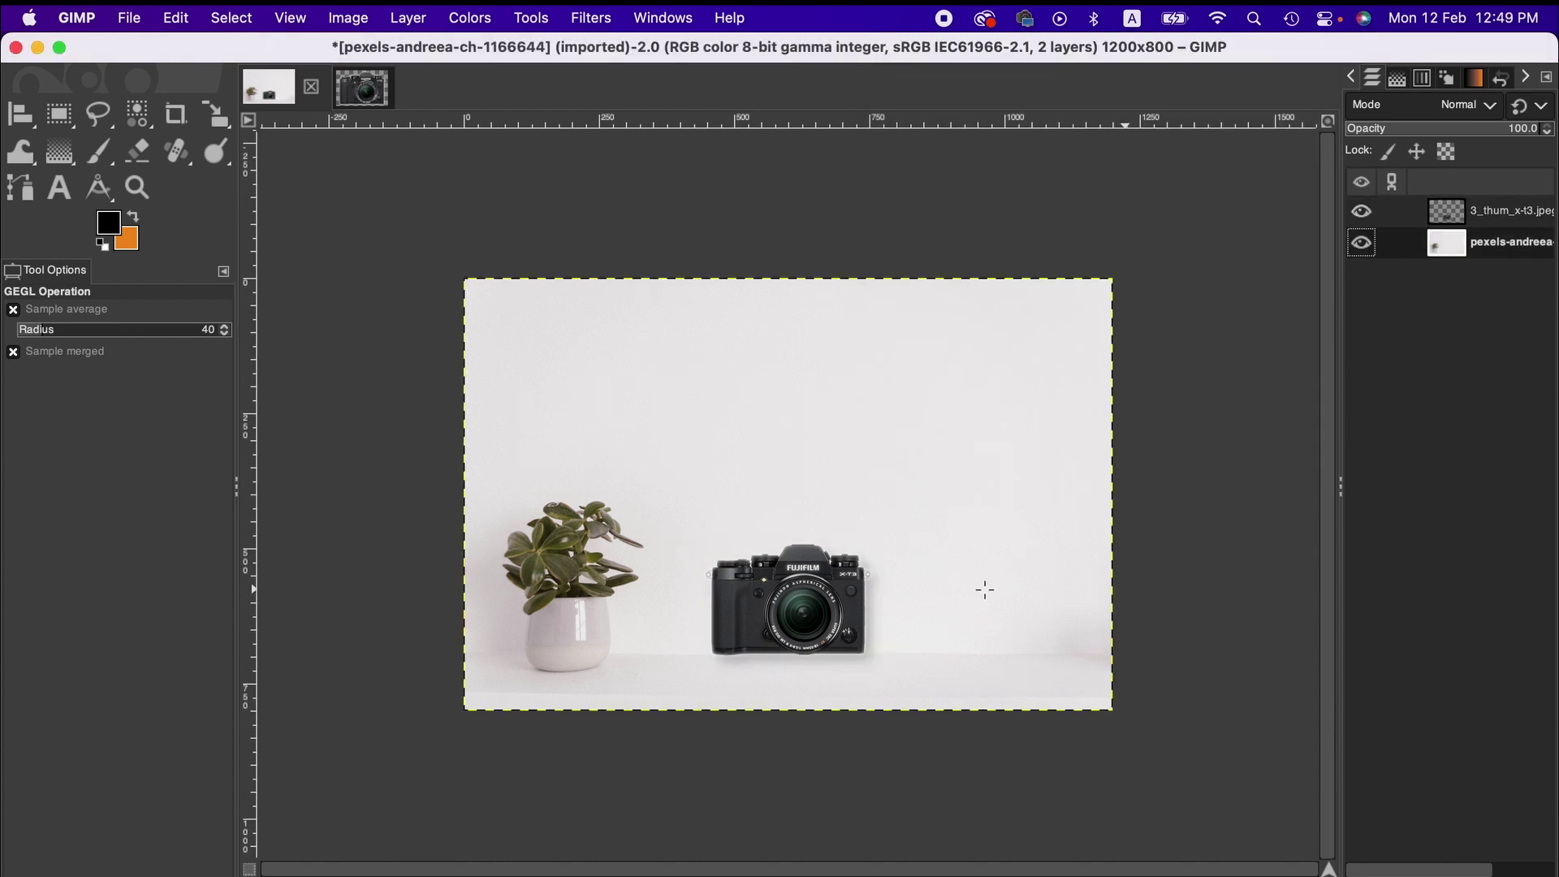